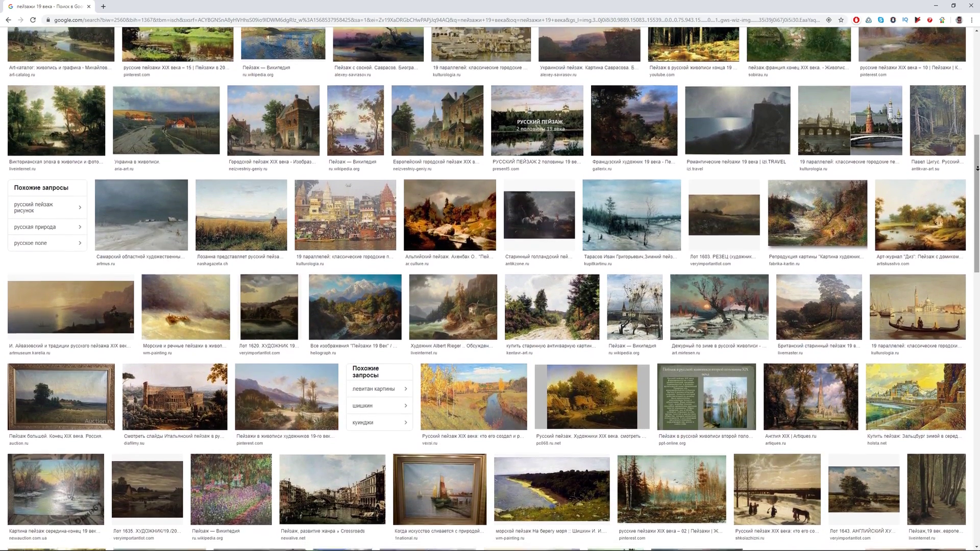
Scroll through the Google Images results for 'пейзажи 19 века' reference landscape paintings
scroll(490, 286, "down", 1)
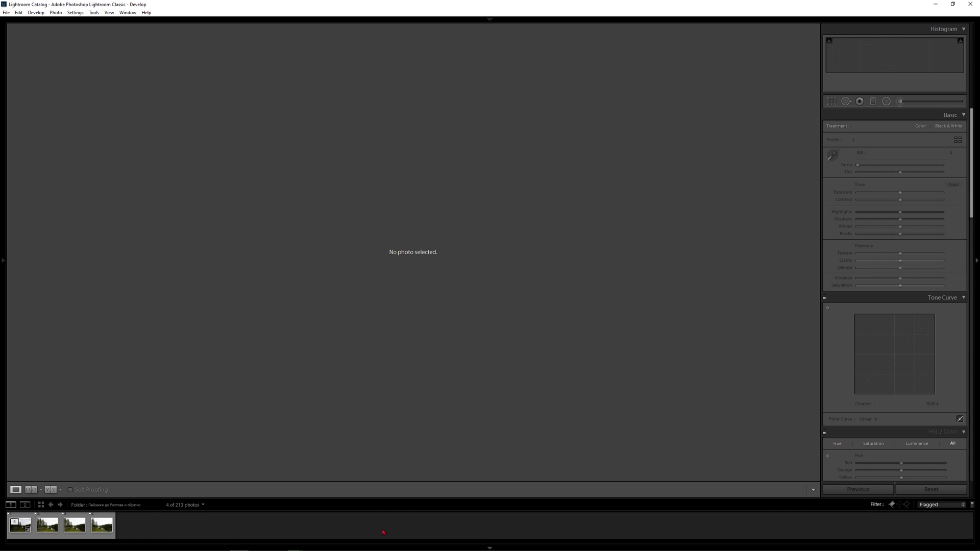
Select all four river shots in the filmstrip and preview them as a panorama merge (Ctrl+M)
left_click(20, 525)
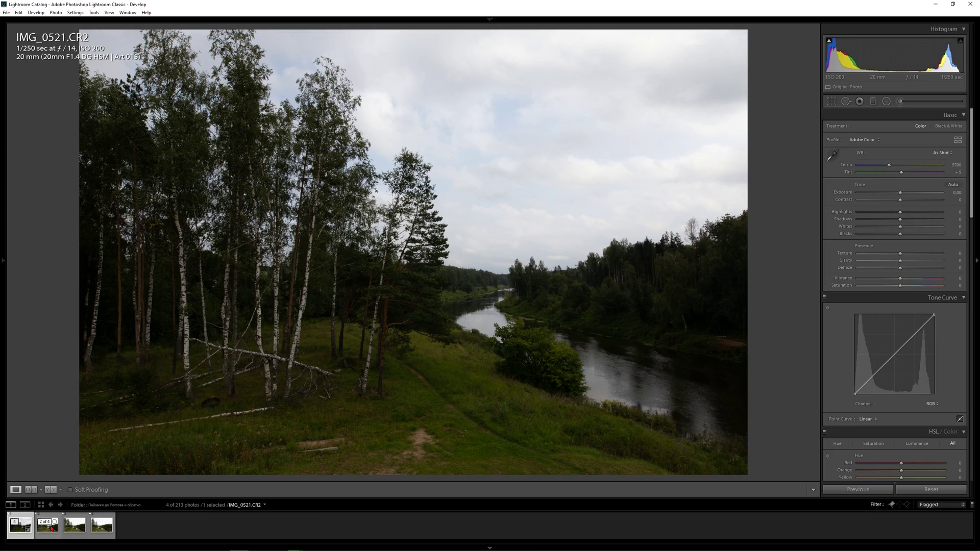
left_click(51, 525)
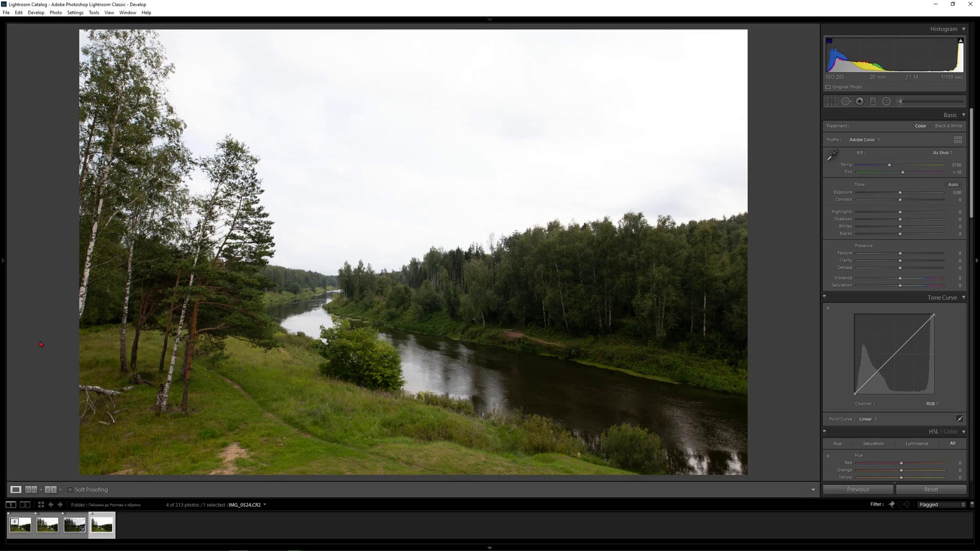
key("shift")
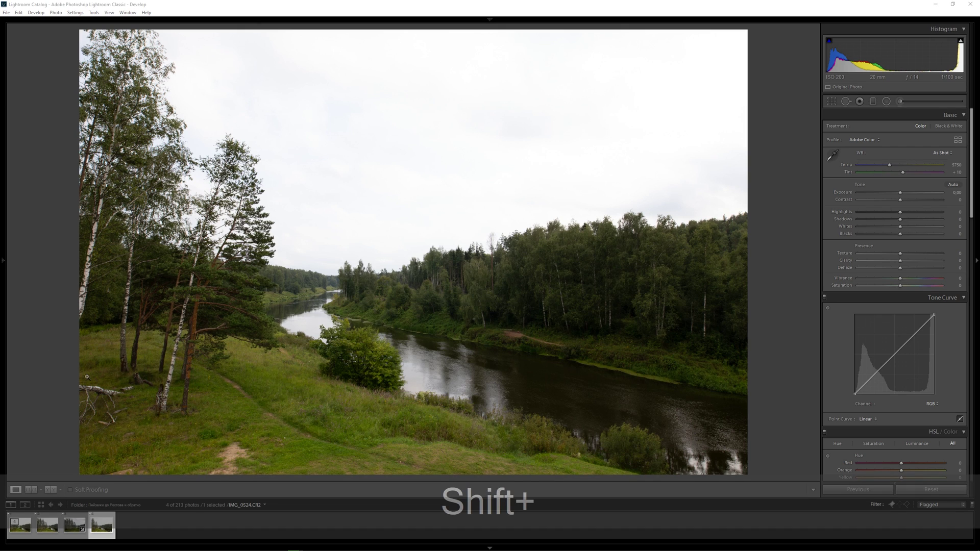
left_click(23, 534, "shift")
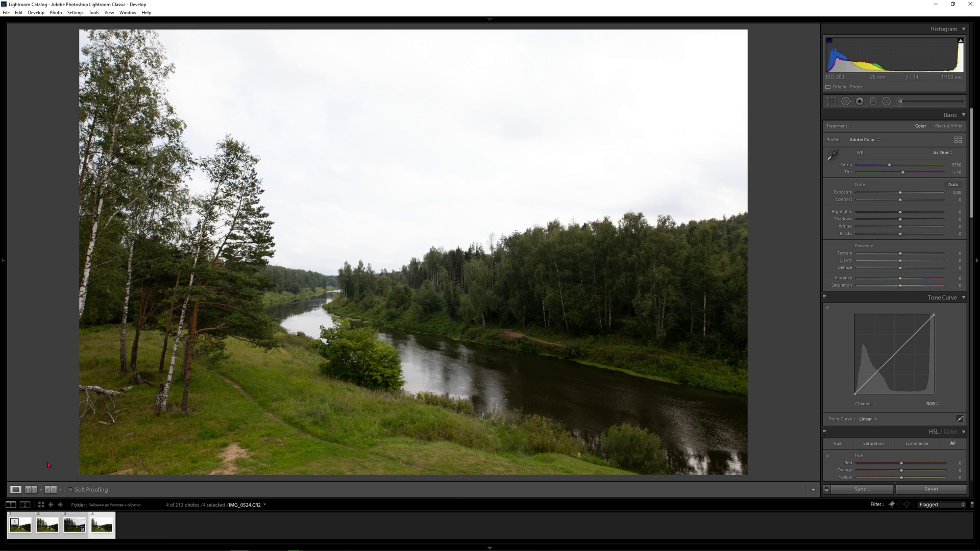
key("ctrl")
key("ctrl+m")
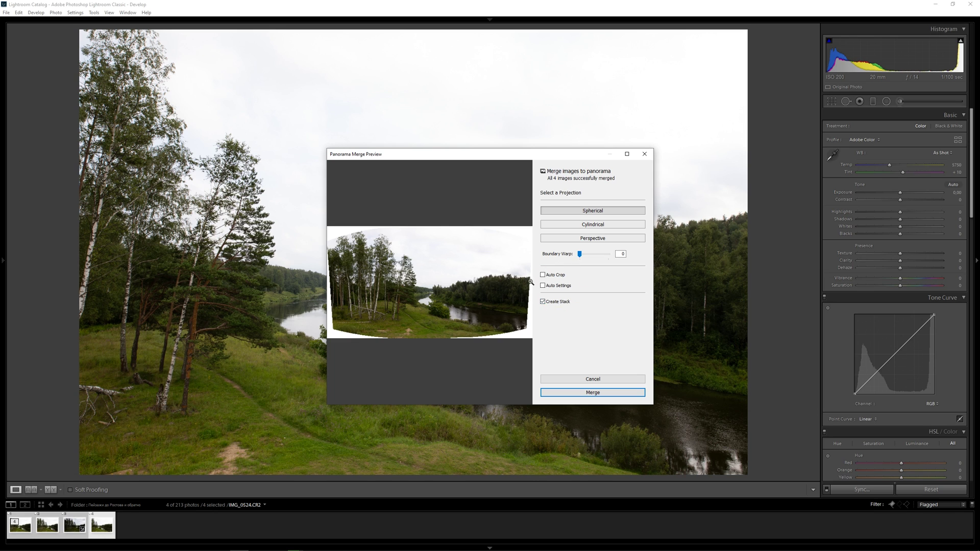
Merge the four shots as a Spherical panorama with Boundary Warp 100 and no stack
left_click(543, 301)
left_click_drag(580, 257, 616, 265)
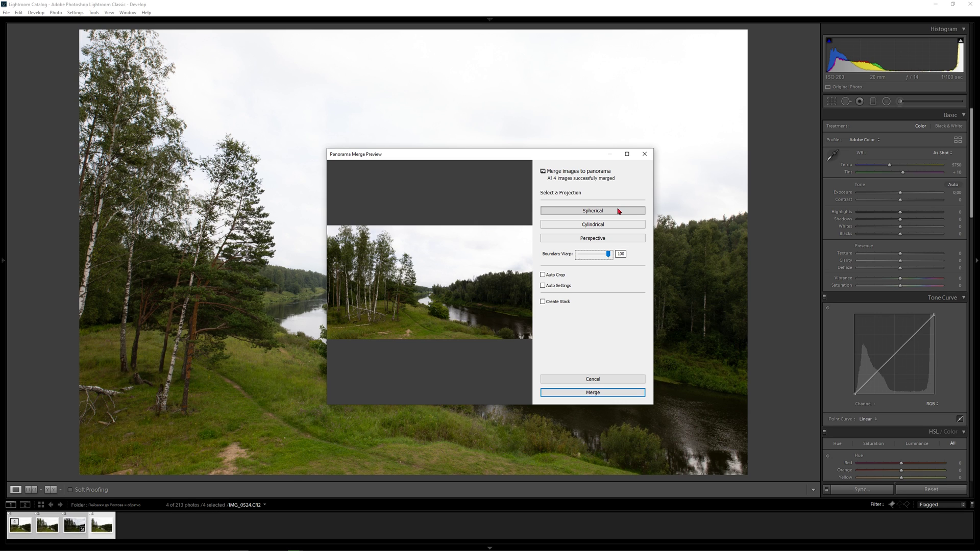
left_click(617, 224)
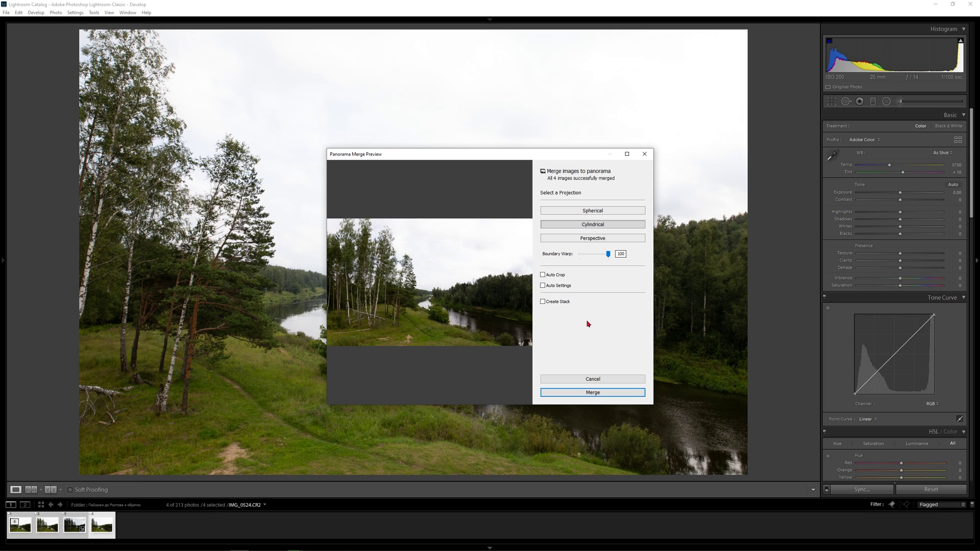
left_click(594, 239)
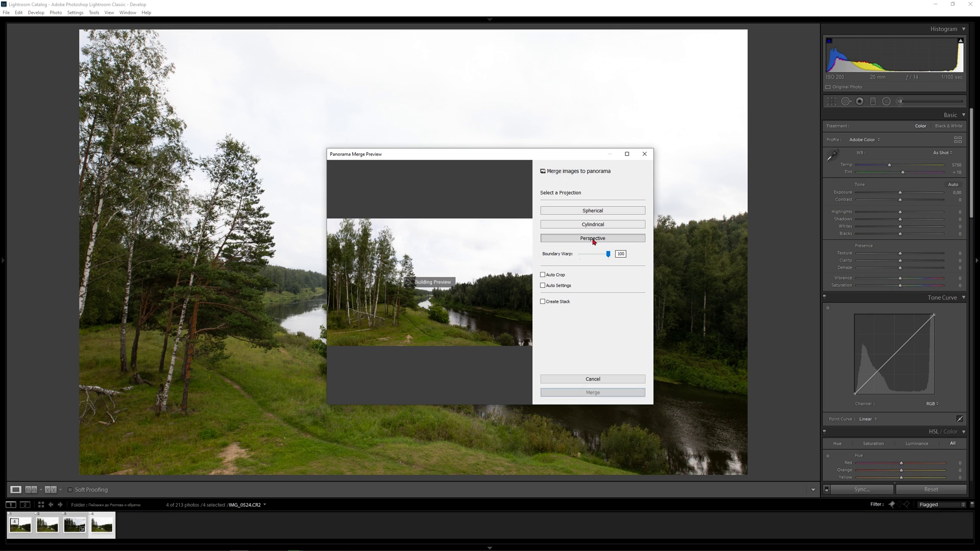
left_click(593, 212)
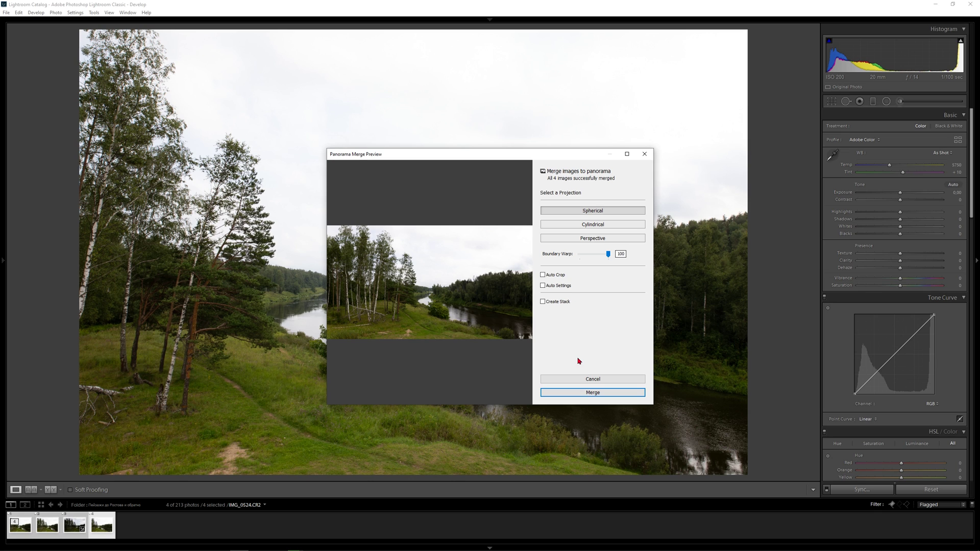
left_click(592, 392)
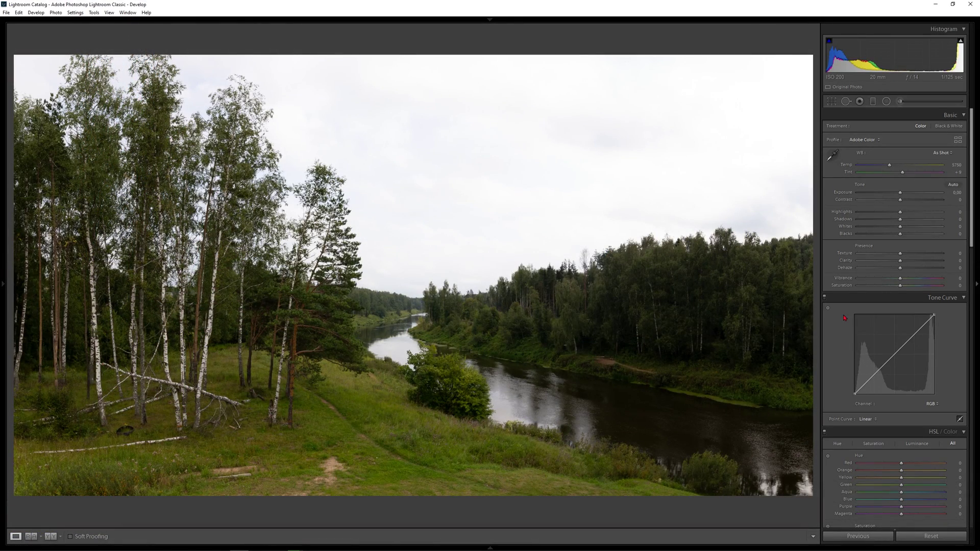
Turn on Remove Chromatic Aberration, leaving Enable Profile Corrections switched off
scroll(871, 248, "down", 10)
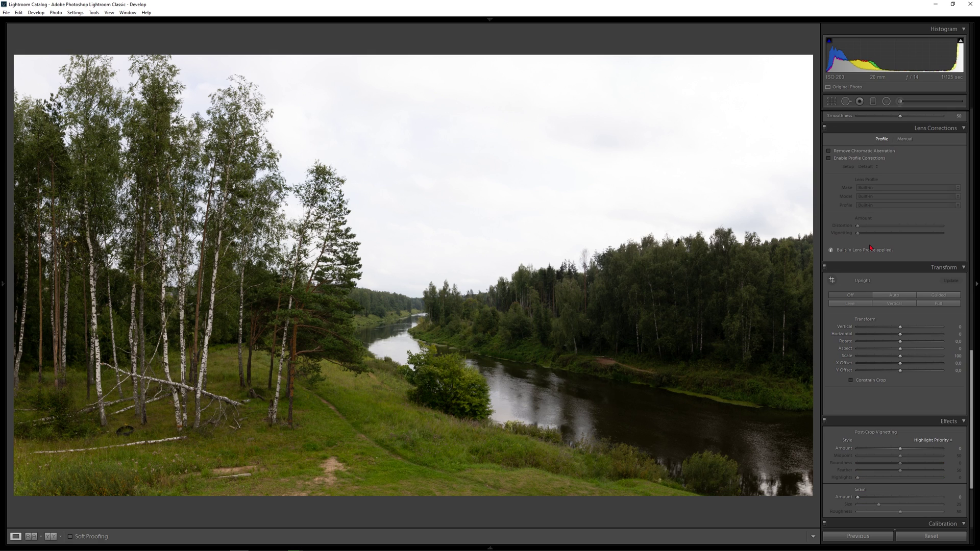
left_click(828, 151)
left_click(829, 158)
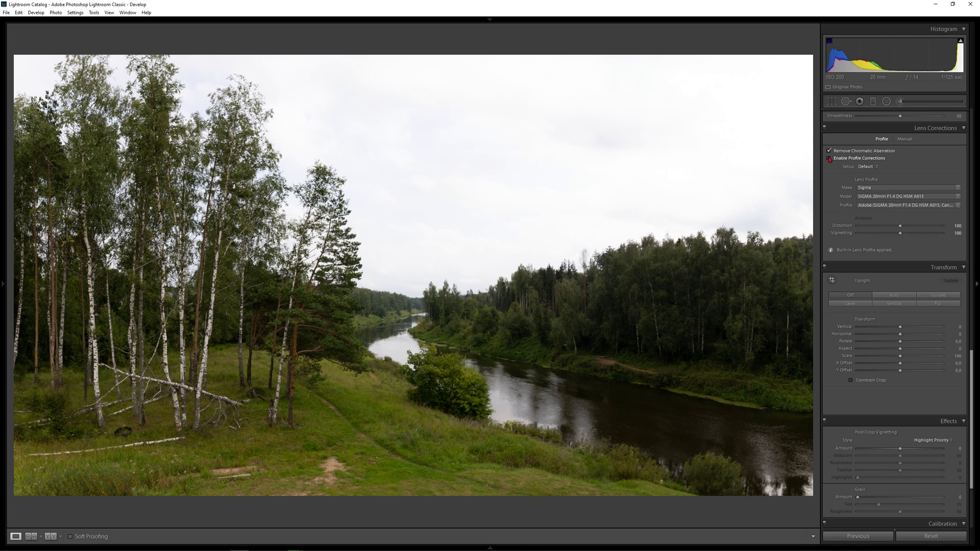
left_click(829, 158)
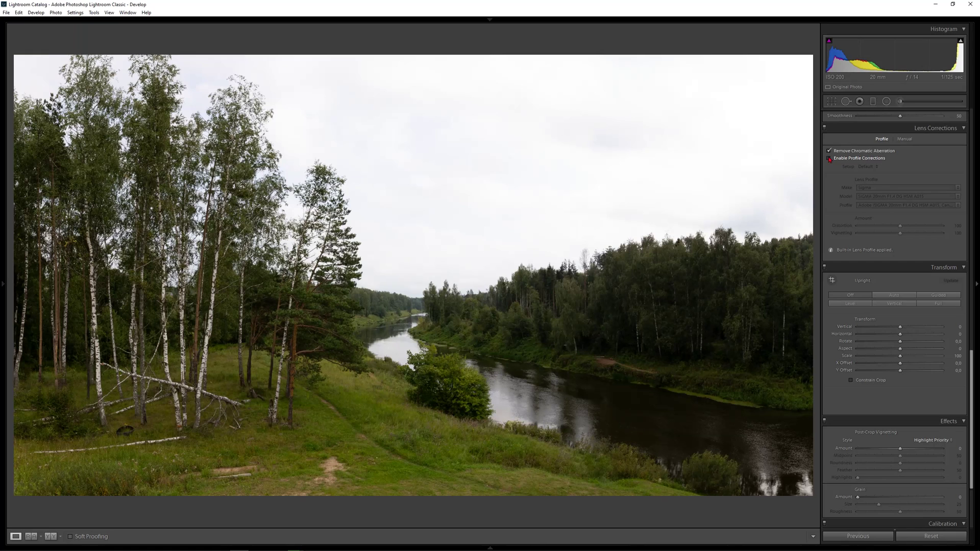
scroll(867, 153, "up", 15)
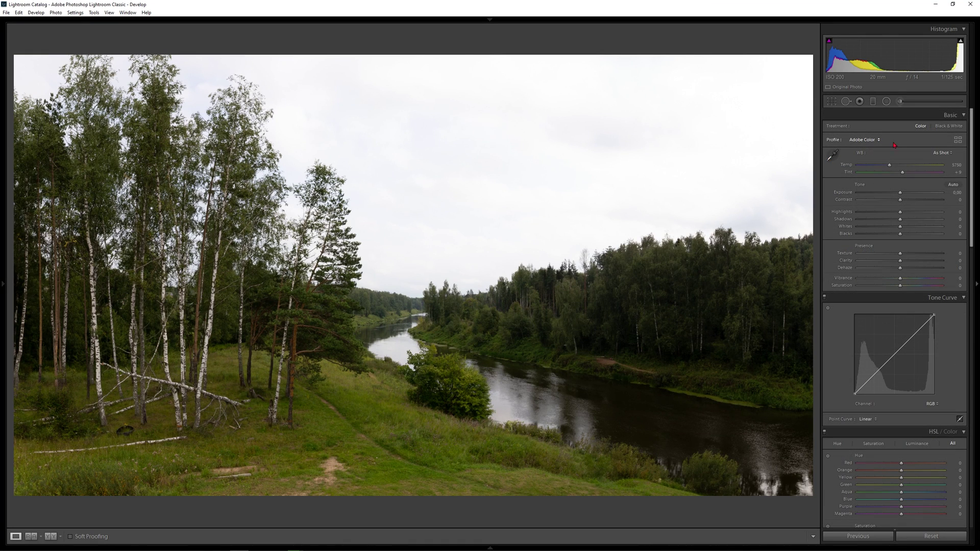
Compare the Adobe Landscape, Portrait, Standard and Vivid profiles, settling on Adobe Landscape
left_click(875, 141)
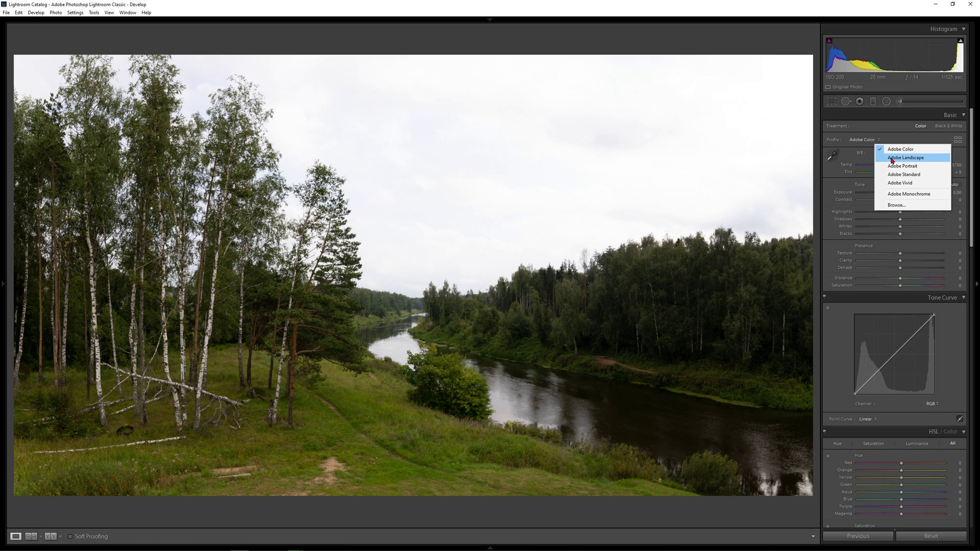
left_click(892, 158)
left_click(866, 140)
left_click(900, 165)
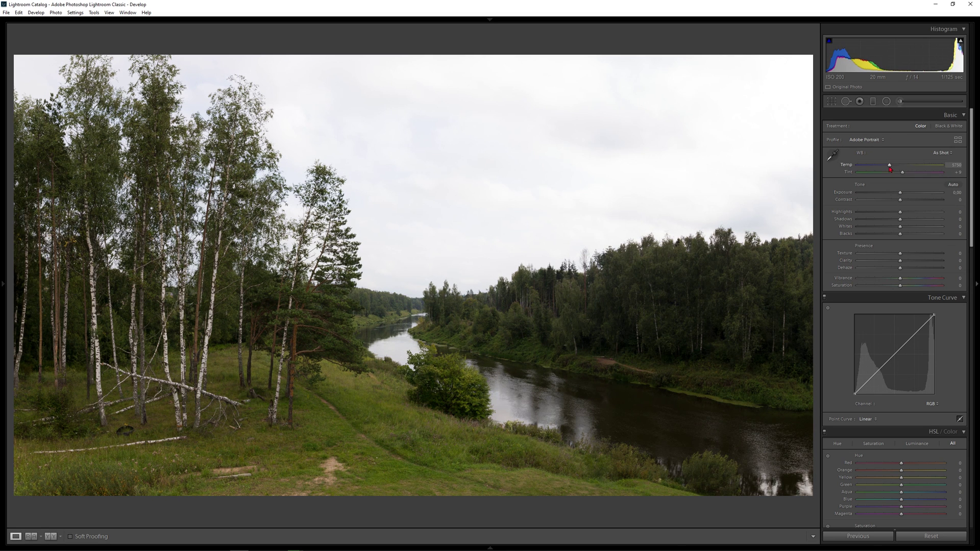
left_click(885, 140)
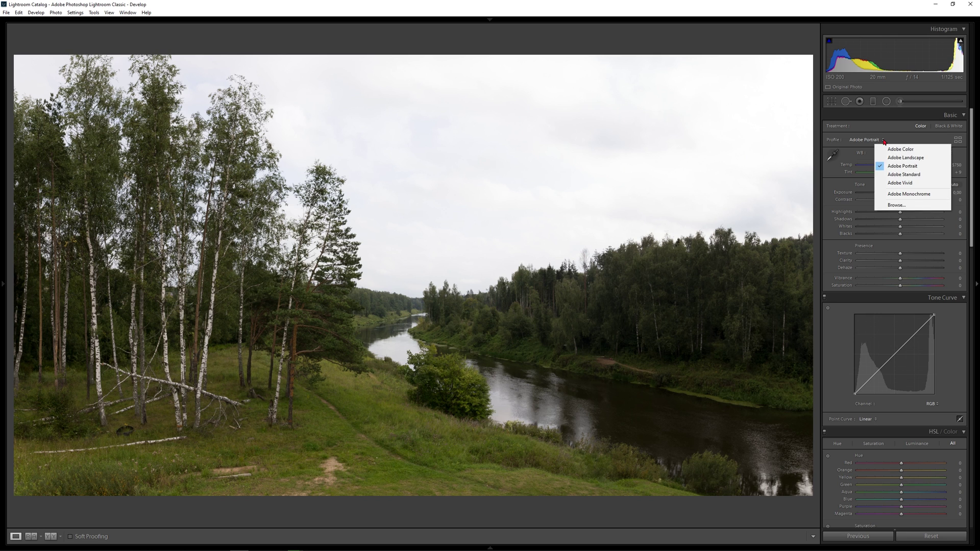
left_click(898, 174)
left_click(878, 140)
left_click(899, 183)
left_click(878, 141)
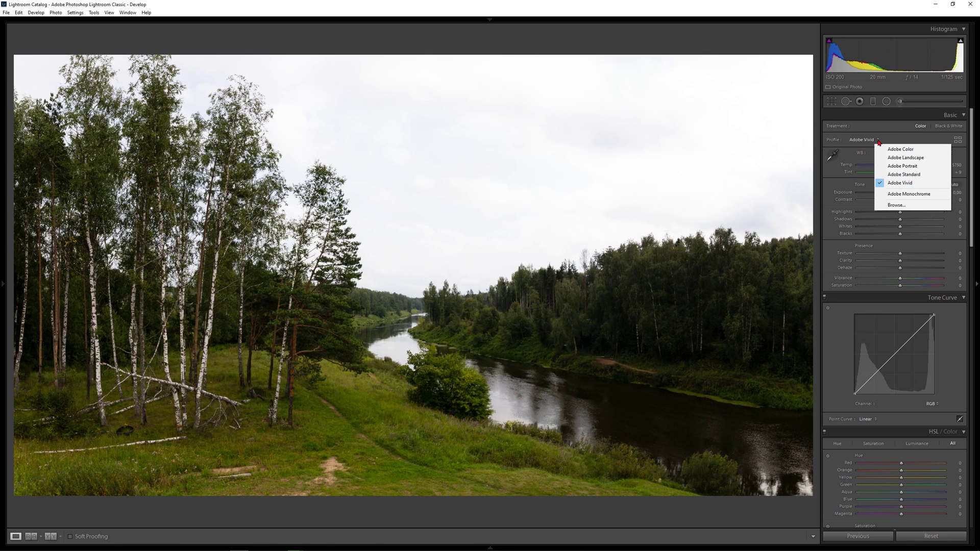
left_click(897, 158)
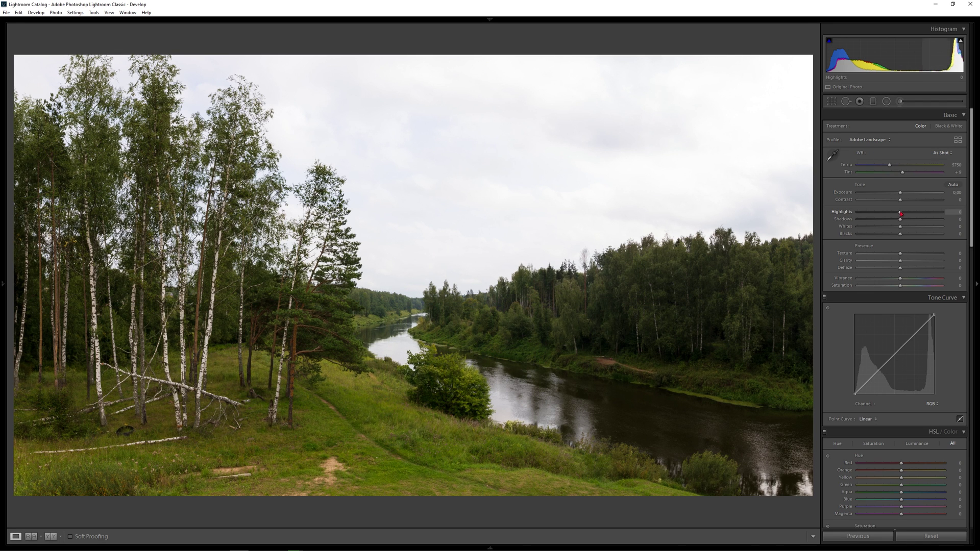
Set Highlights −100, Shadows +100, Exposure −1.20, Blacks −11 and Whites +34
mouse_move(877, 213)
left_mouse_down()
mouse_move(857, 212)
mouse_move(973, 223)
left_mouse_up()
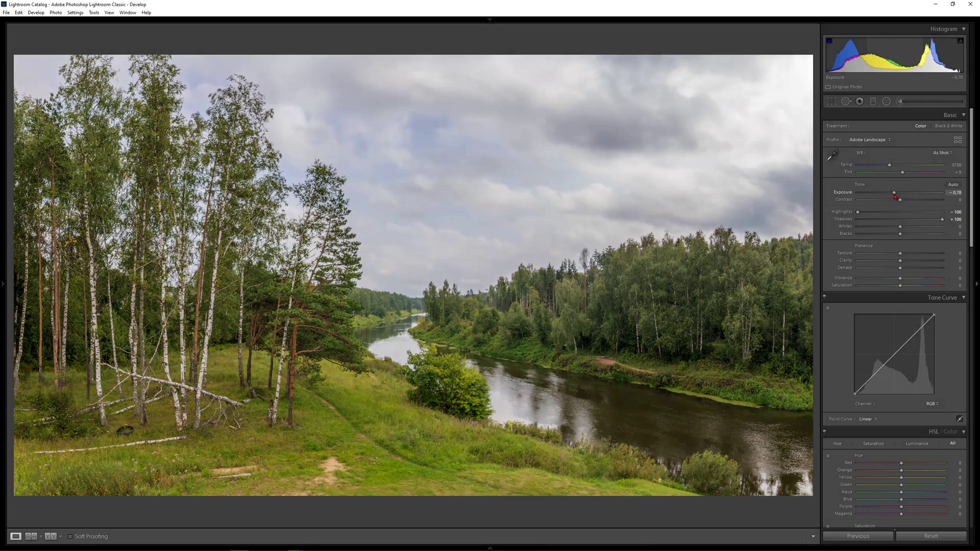
left_click_drag(900, 192, 891, 193)
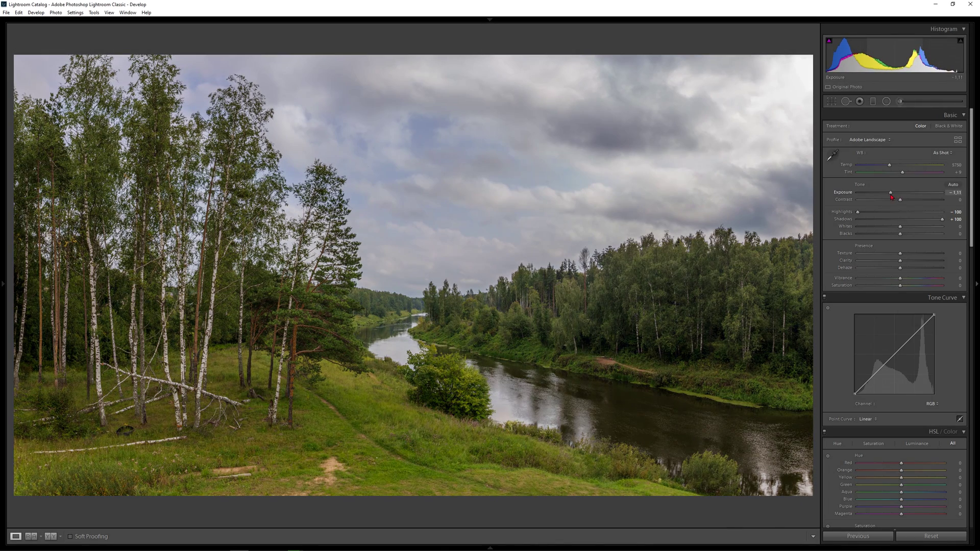
key("alt")
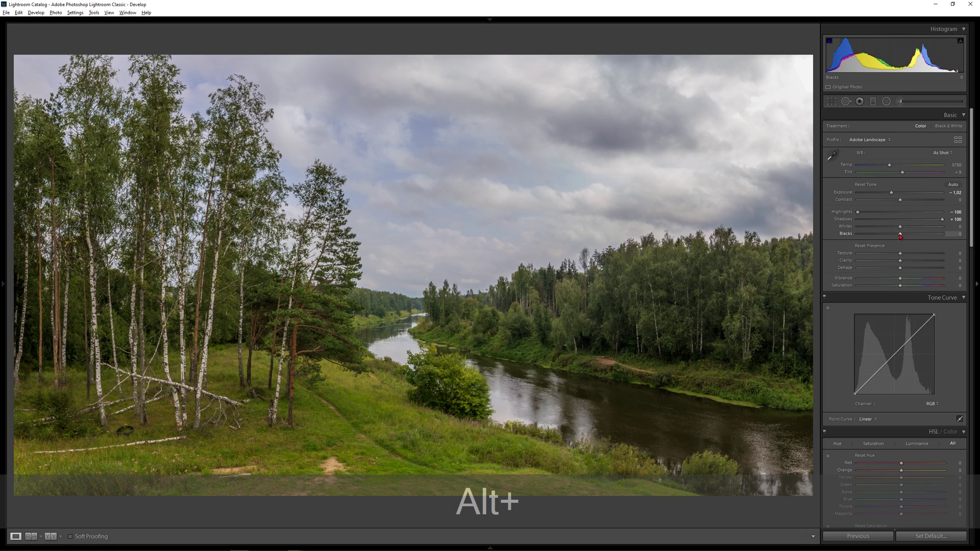
left_click(900, 234, "alt")
left_click_drag(899, 236, 896, 236)
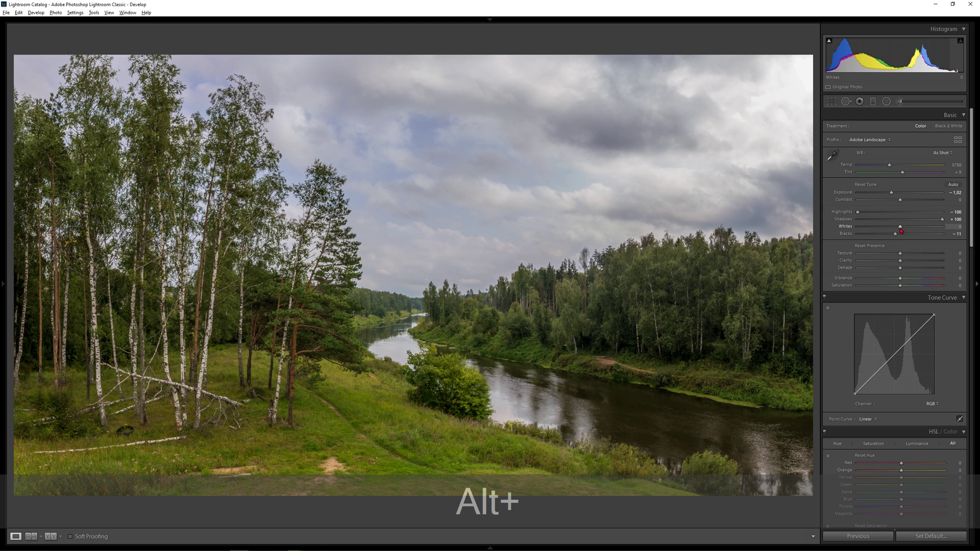
left_click(901, 229, "alt")
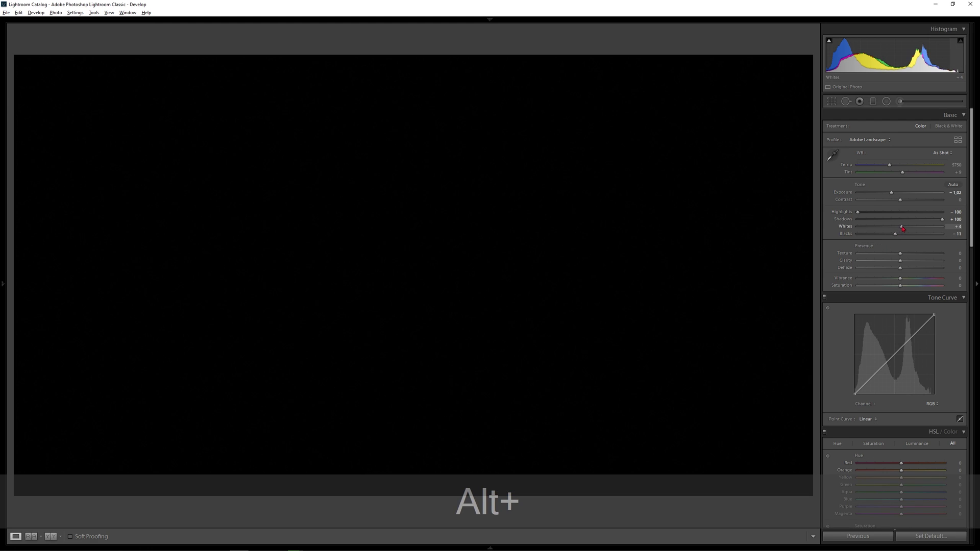
left_click_drag(902, 229, 915, 224)
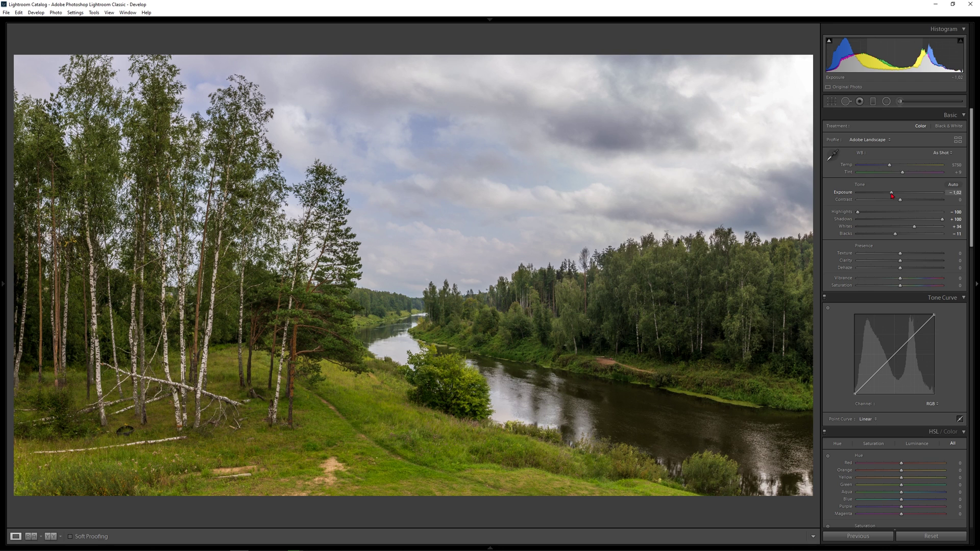
left_click_drag(892, 195, 889, 197)
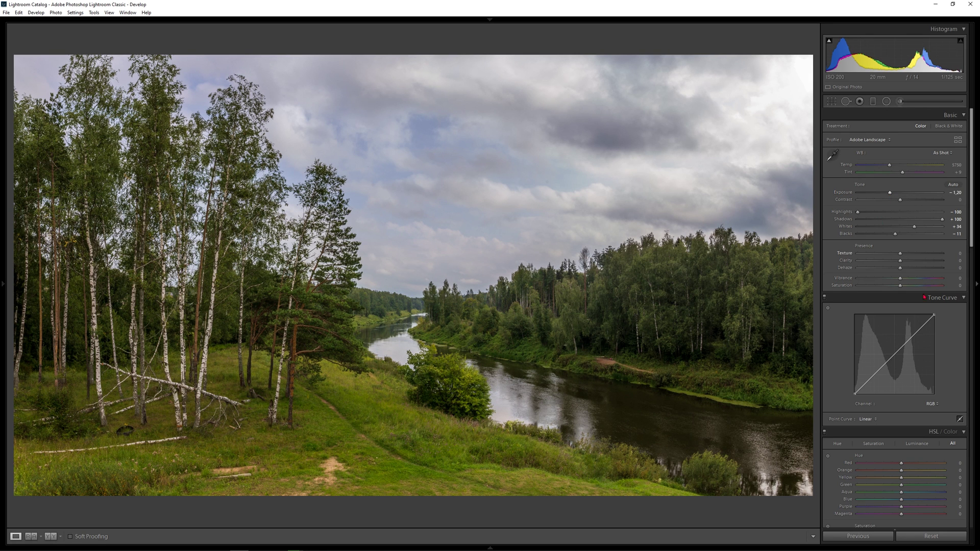
Apply a Medium Contrast tone curve, lift its black point and pull the highlights down
left_click(873, 420)
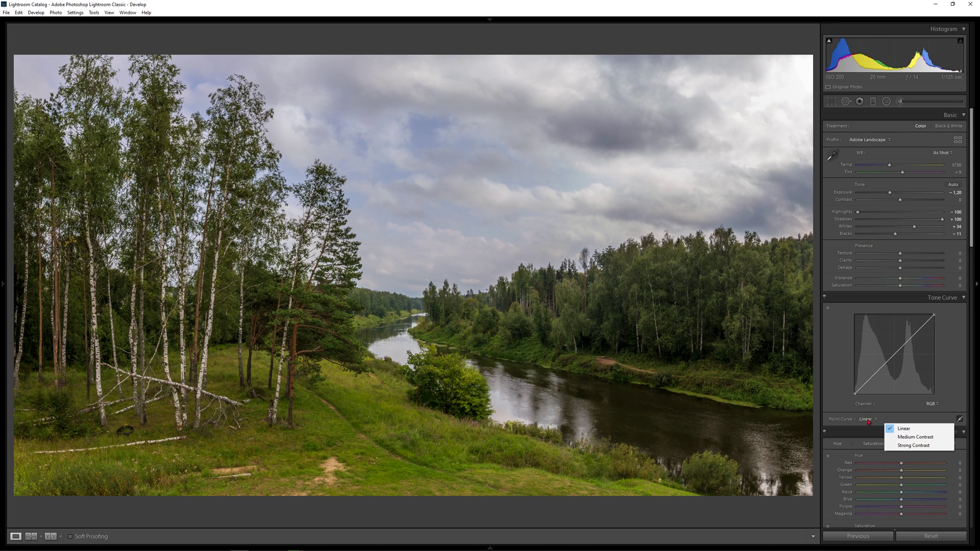
left_click(912, 438)
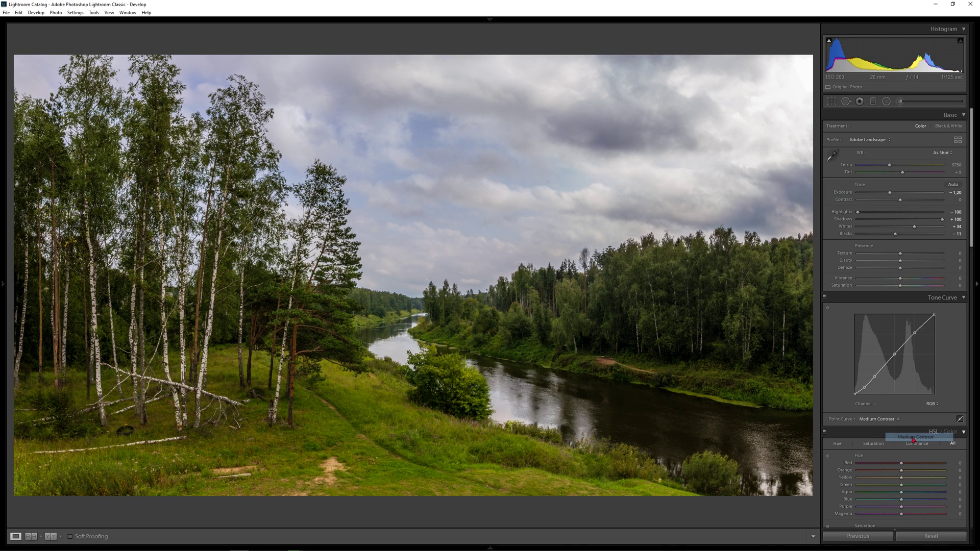
left_click_drag(855, 393, 865, 384)
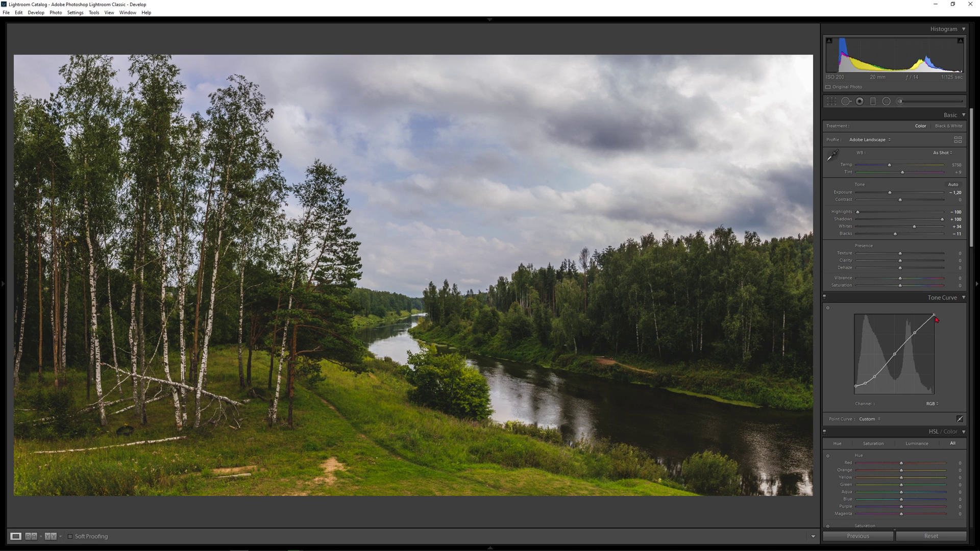
left_click_drag(935, 317, 934, 320)
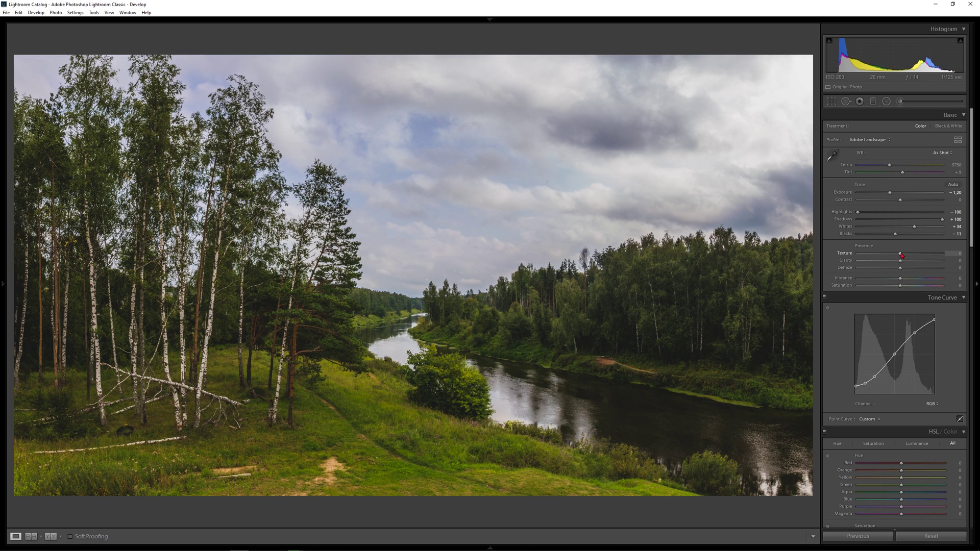
Raise Texture and Clarity, and set Contrast −19, Temp 6208 and Tint +21
mouse_move(901, 254)
left_mouse_down()
mouse_move(894, 289)
mouse_move(907, 279)
left_mouse_up()
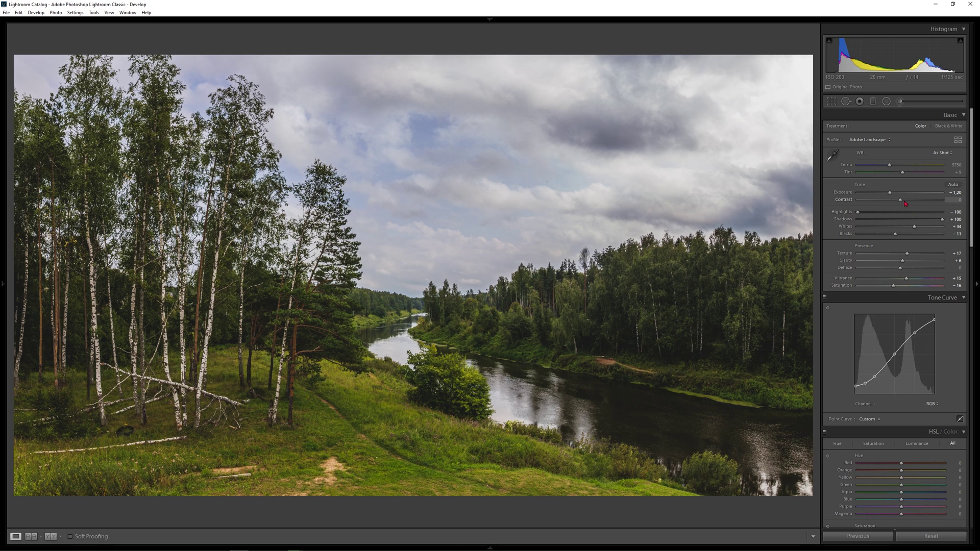
left_click_drag(901, 200, 893, 200)
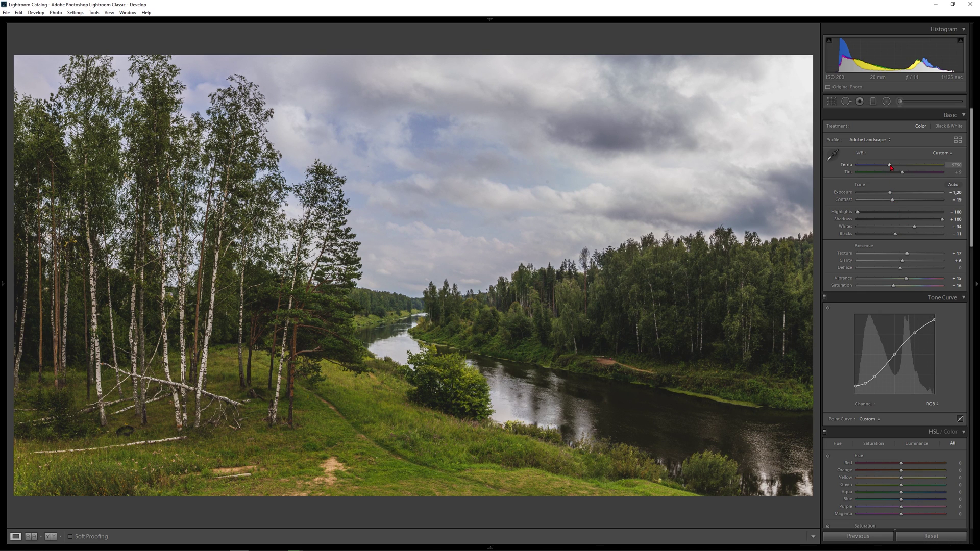
left_click_drag(891, 167, 894, 167)
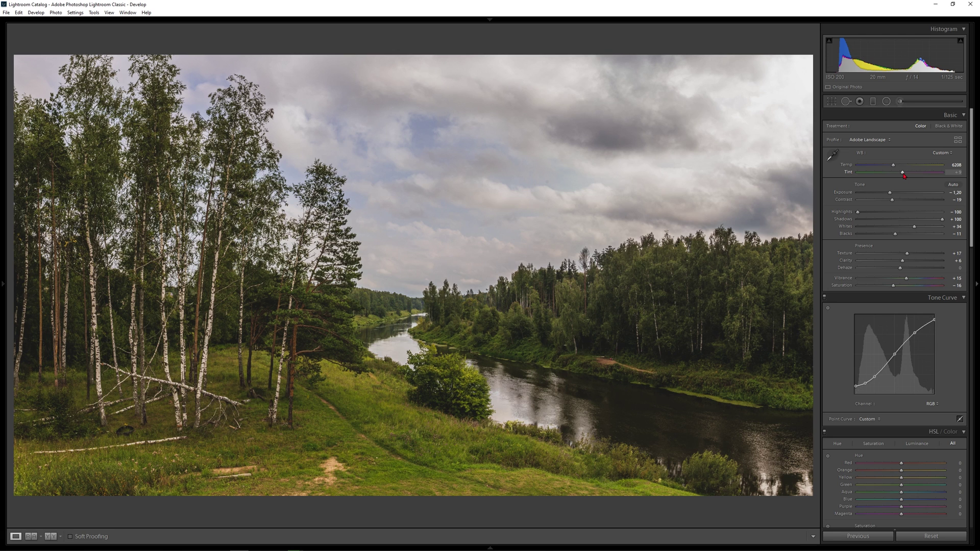
left_click_drag(902, 174, 905, 173)
Add a reset graduated filter across the upper sky with slightly lowered Temp and Tint
left_click(873, 101)
double_click(841, 169)
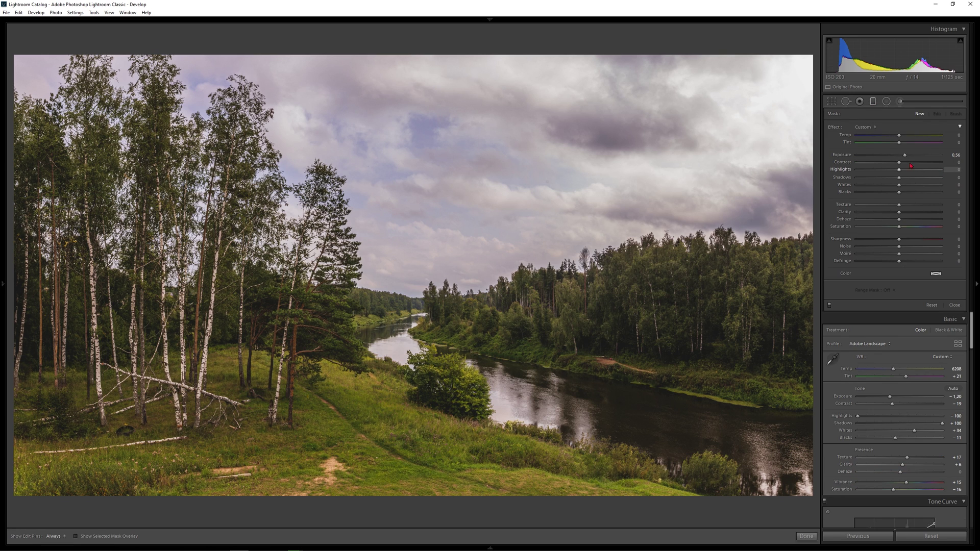
double_click(906, 158)
left_click_drag(660, 42, 619, 298)
left_click_drag(640, 170, 573, 156)
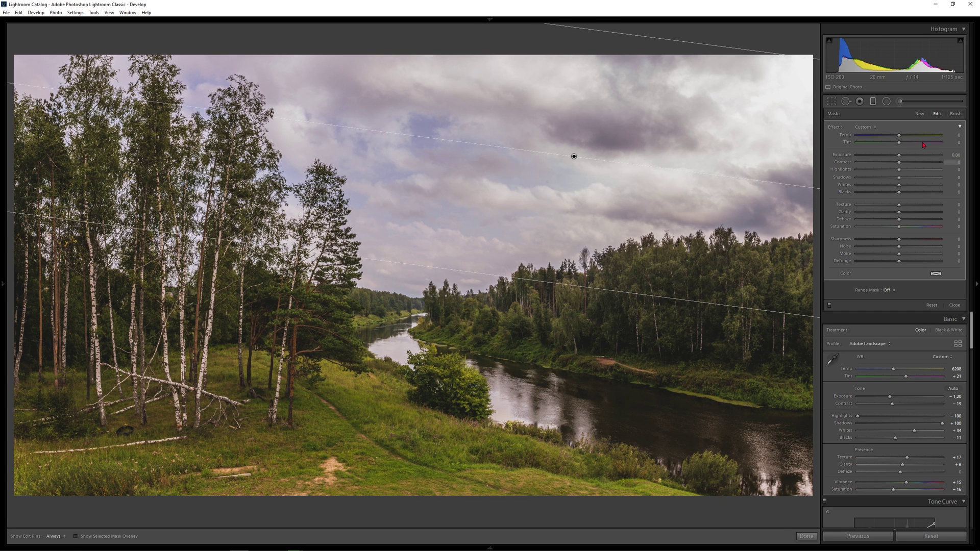
left_click_drag(900, 137, 897, 143)
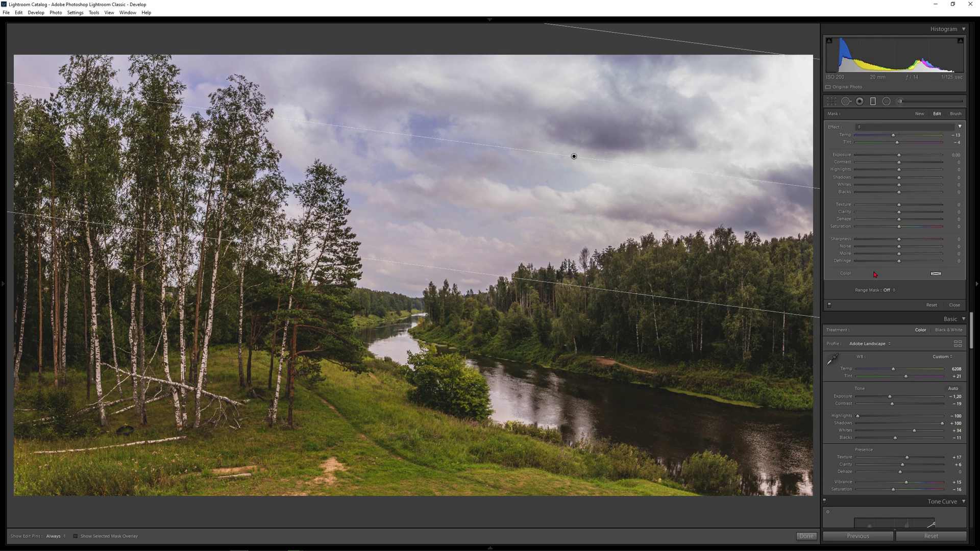
key("Return")
Set Calibration Blue Primary Hue to −13 and Green Primary Hue to +23
key("m")
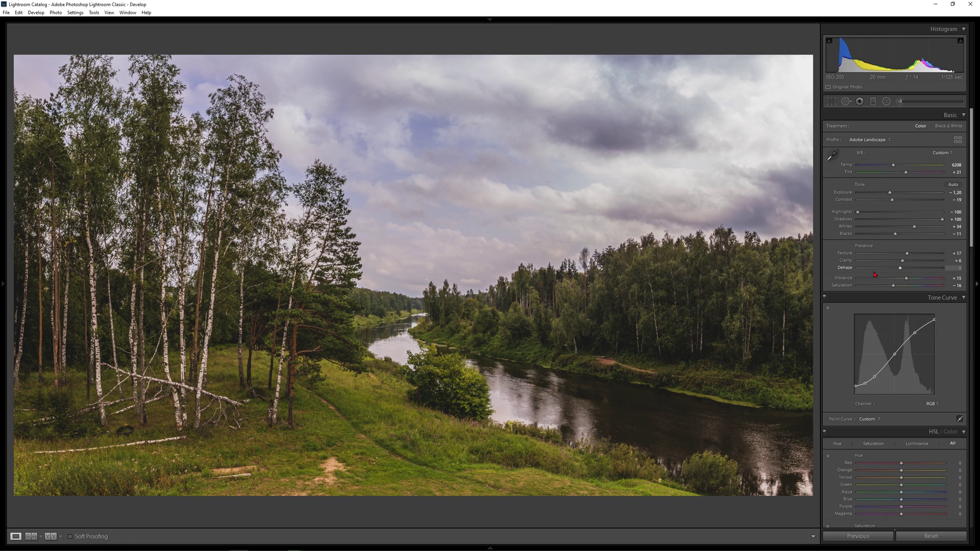
scroll(874, 275, "down", 15)
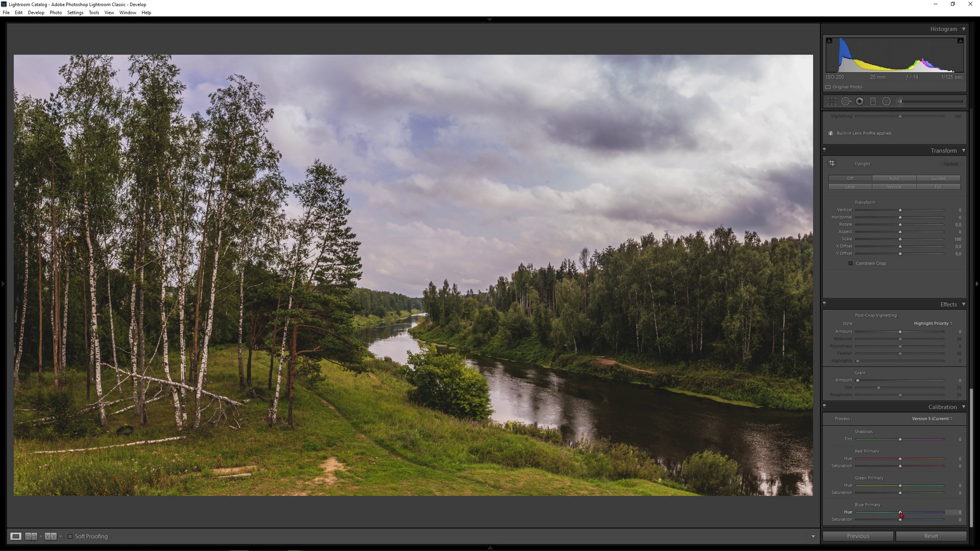
left_click_drag(900, 515, 896, 515)
left_click_drag(900, 488, 909, 485)
Shift the Blue and Purple hues, push Aqua hue to +64, and lower Blue luminance
left_click_drag(972, 462, 972, 272)
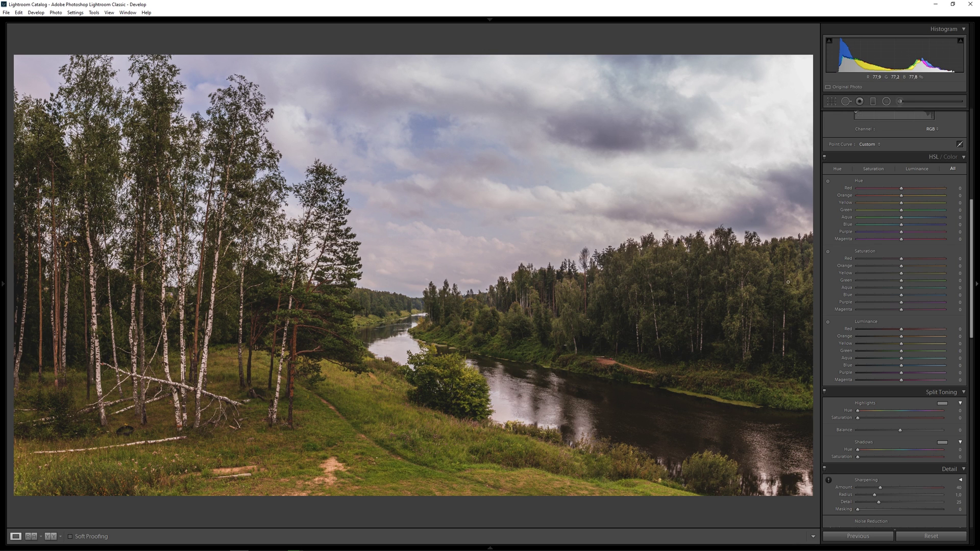
left_click_drag(901, 232, 889, 231)
left_click_drag(902, 224, 930, 217)
left_click_drag(901, 366, 888, 367)
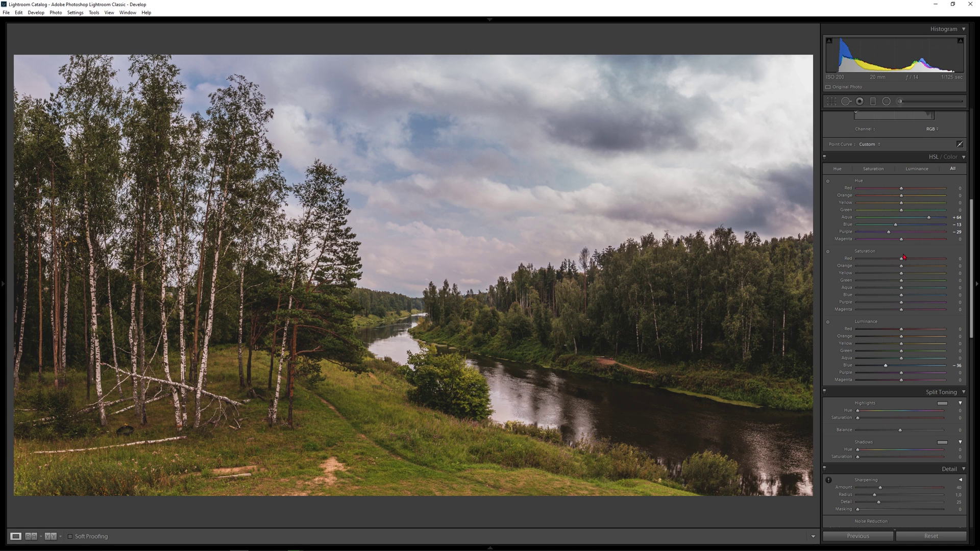
Set Red saturation to +23 and compare the before and after view
left_click_drag(901, 259, 926, 259)
left_click_drag(925, 259, 905, 261)
mouse_move(909, 260)
left_mouse_down()
mouse_move(958, 272)
mouse_move(809, 279)
mouse_move(955, 277)
left_mouse_up()
key("backslash")
key("backslash")
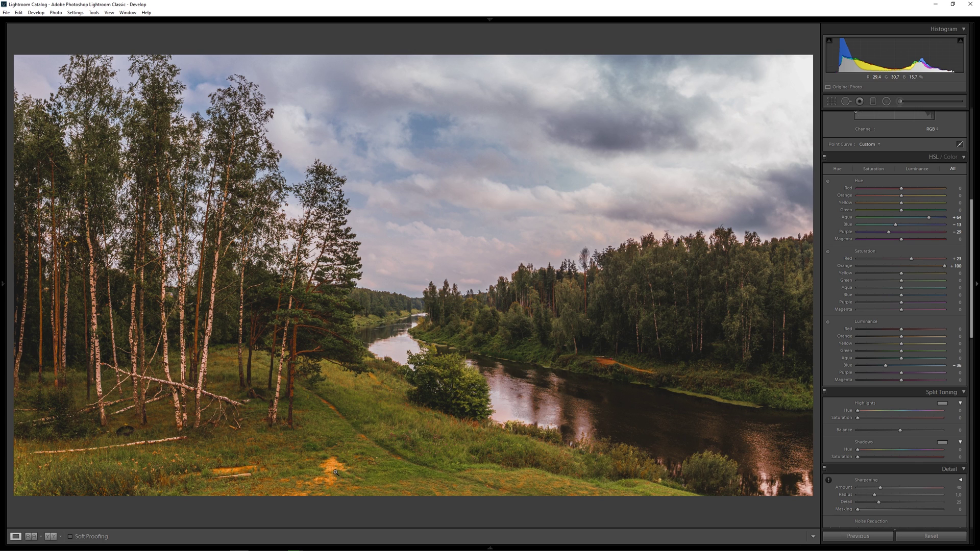
Shift Orange and Yellow hues toward red/orange and give both a mild saturation boost
left_click(901, 266)
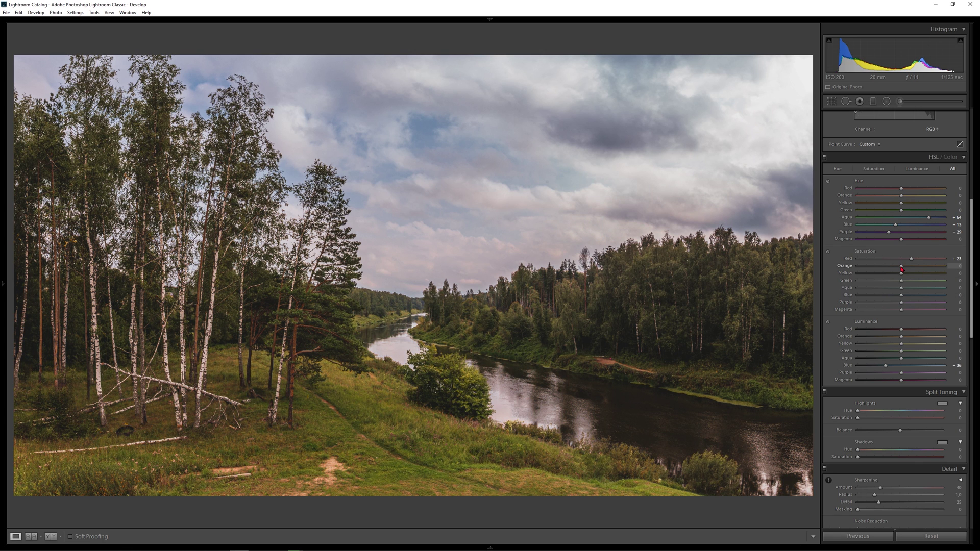
left_click_drag(902, 269, 910, 266)
left_click_drag(902, 198, 893, 199)
left_click_drag(901, 274, 936, 277)
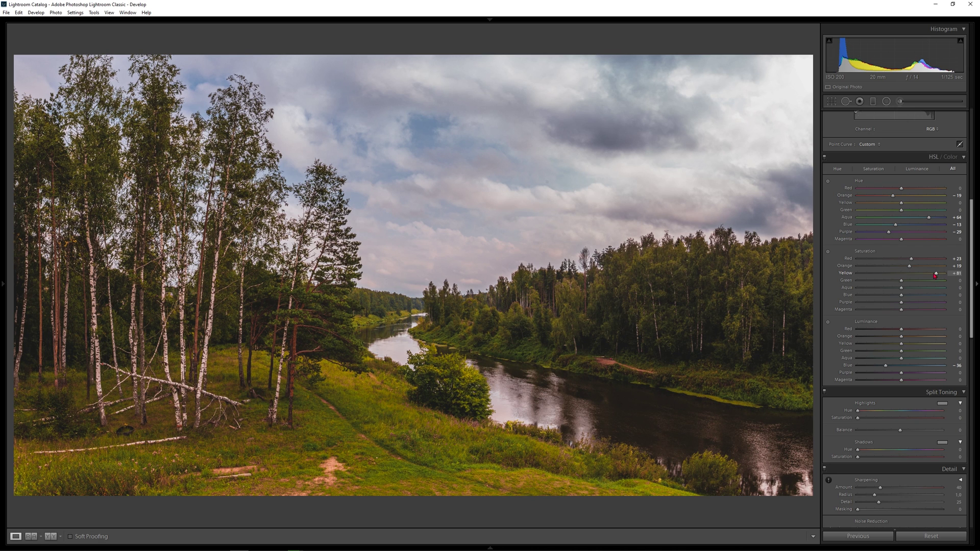
left_click_drag(901, 204, 891, 206)
left_click_drag(937, 275, 910, 278)
Shift the HSL Green hue to +41 and add a −10 post-crop vignette
left_click(906, 212)
left_click_drag(906, 213, 912, 211)
scroll(913, 210, "down", 5)
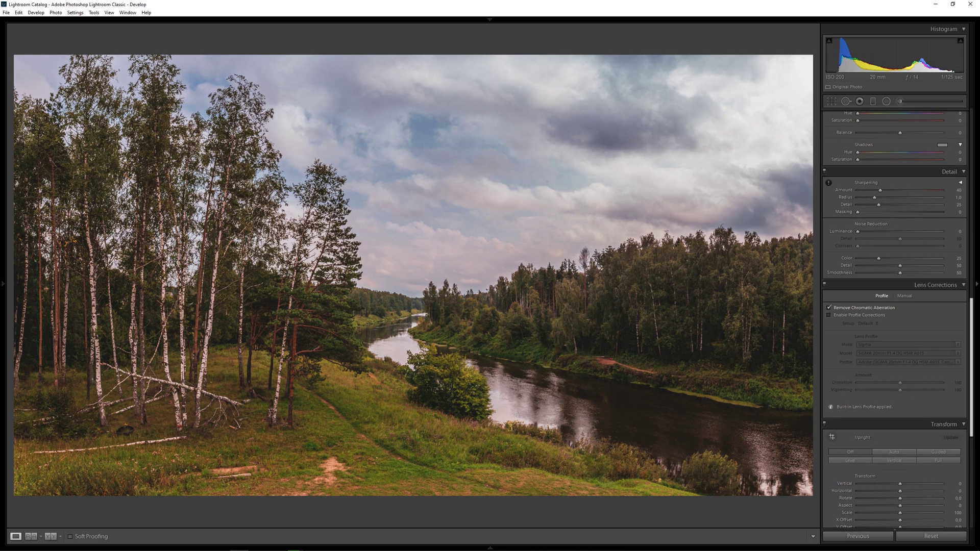
scroll(901, 334, "down", 5)
left_click_drag(900, 333, 895, 332)
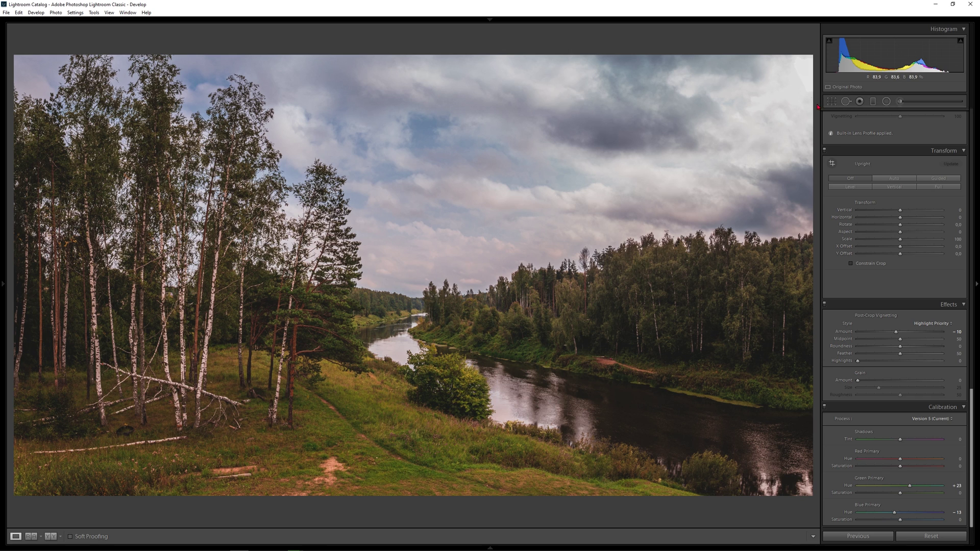
Heal a central sky patch with a size-88, feather-60 spot sampled from the right-side clouds
left_click(845, 101)
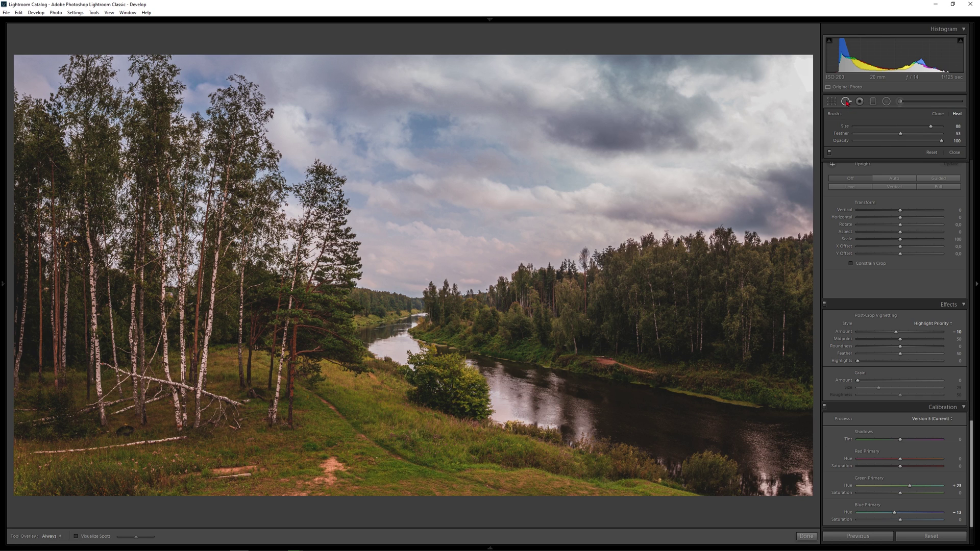
scroll(767, 122, "down", 2)
scroll(768, 118, "up", 1)
scroll(786, 85, "up", 2)
scroll(784, 88, "up", 1)
left_click(784, 89)
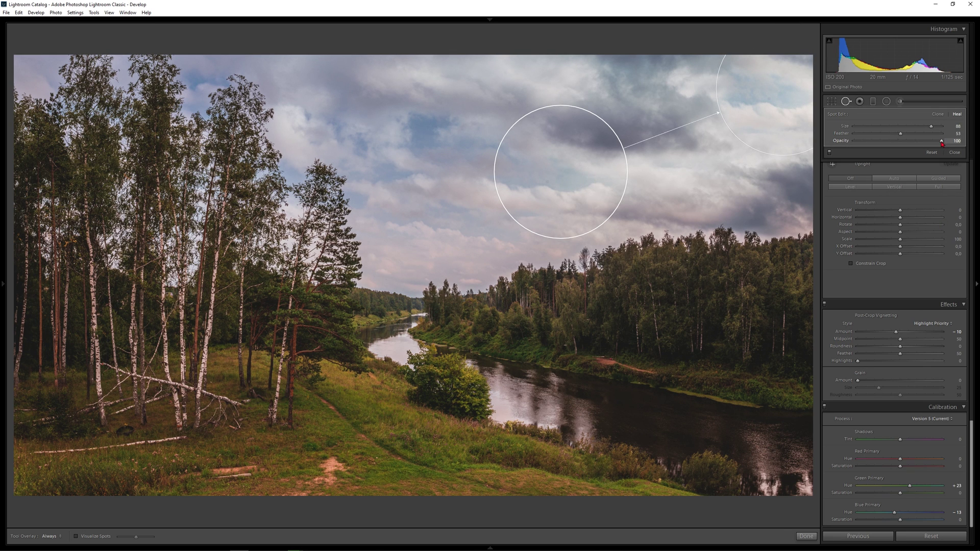
left_click(907, 134)
mouse_move(564, 166)
left_mouse_down()
mouse_move(567, 176)
mouse_move(554, 145)
left_mouse_up()
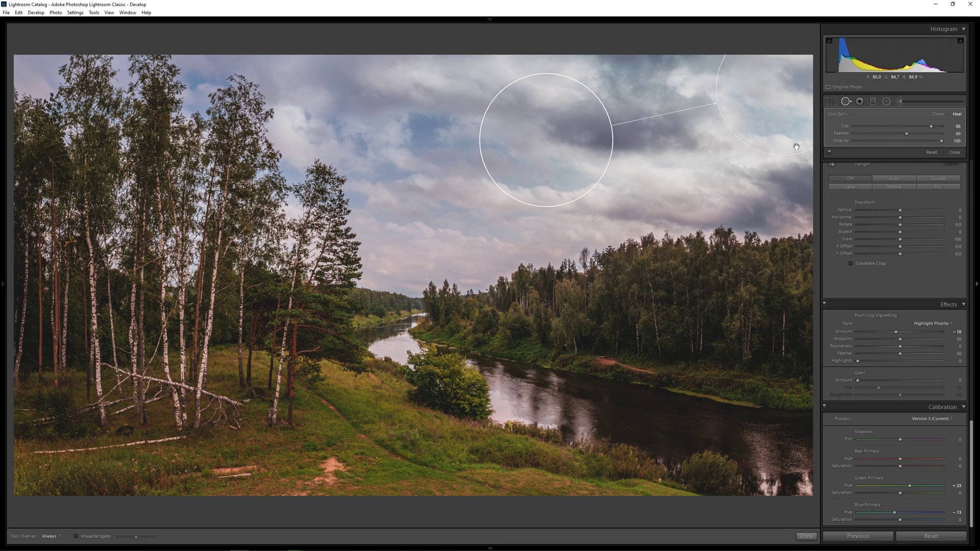
mouse_move(538, 151)
left_mouse_down()
mouse_move(533, 179)
mouse_move(537, 158)
left_mouse_up()
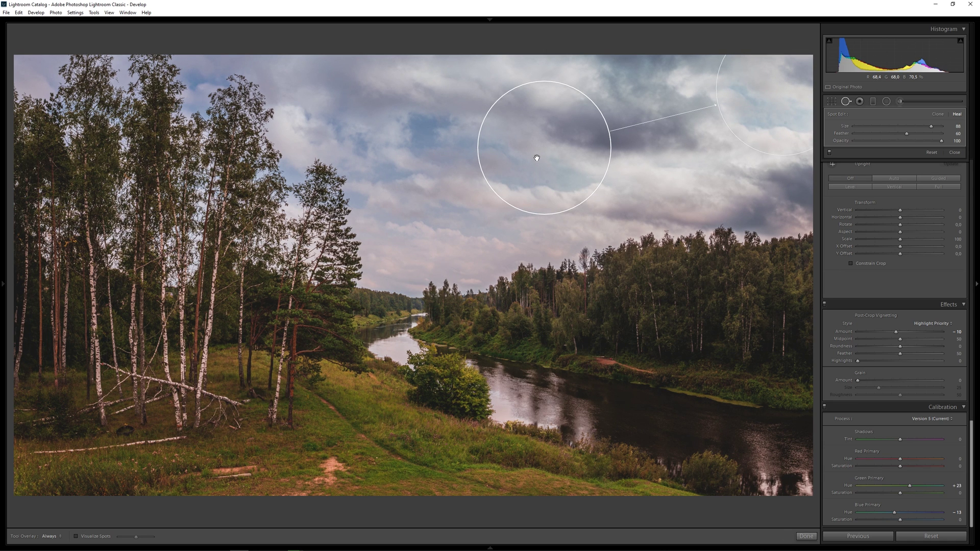
key("q")
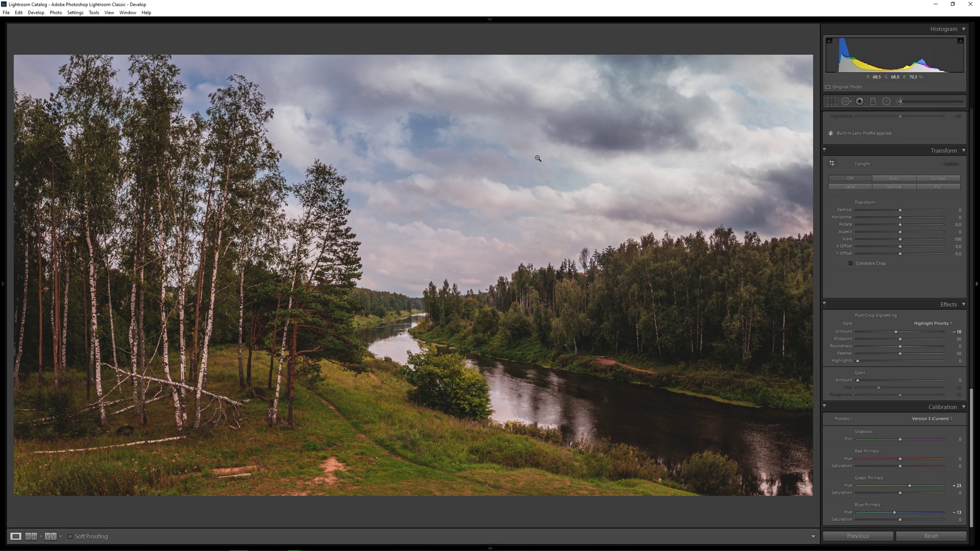
Zoom into the sky and treeline and heal a small speck in the sky
left_click(555, 190)
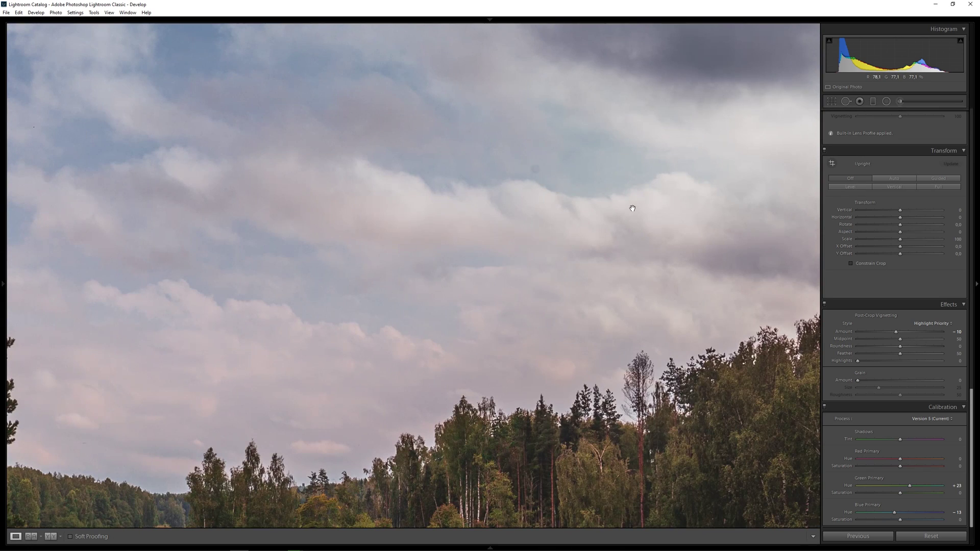
left_click(845, 102)
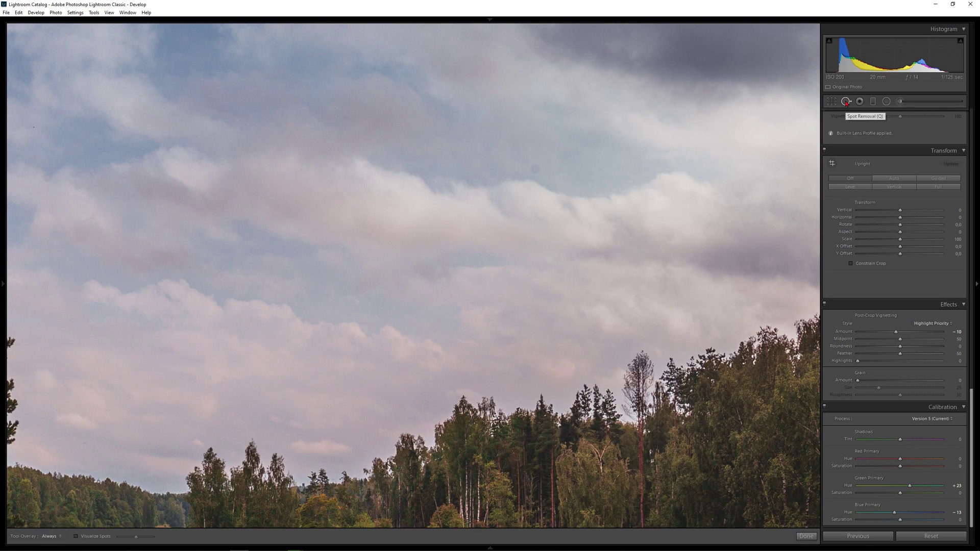
scroll(537, 171, "down", 5)
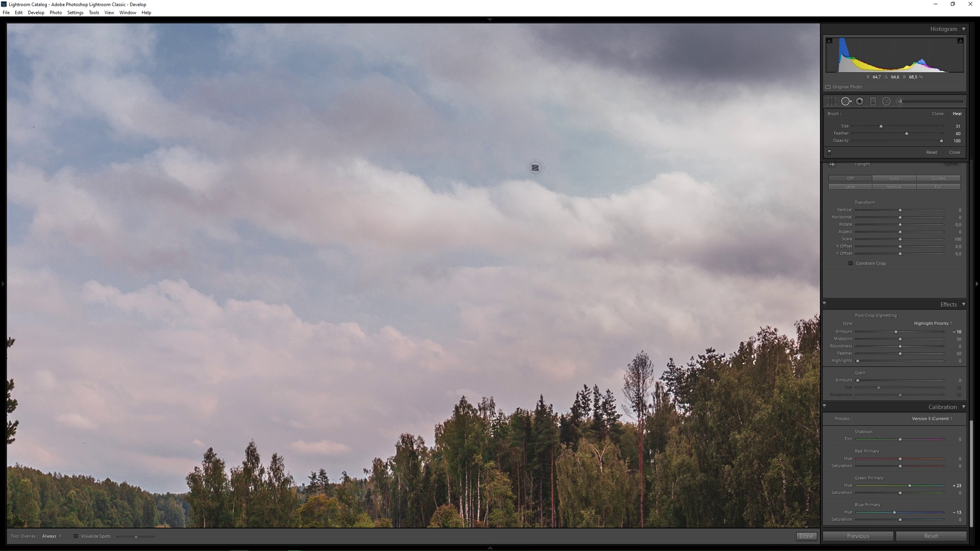
left_click(534, 169)
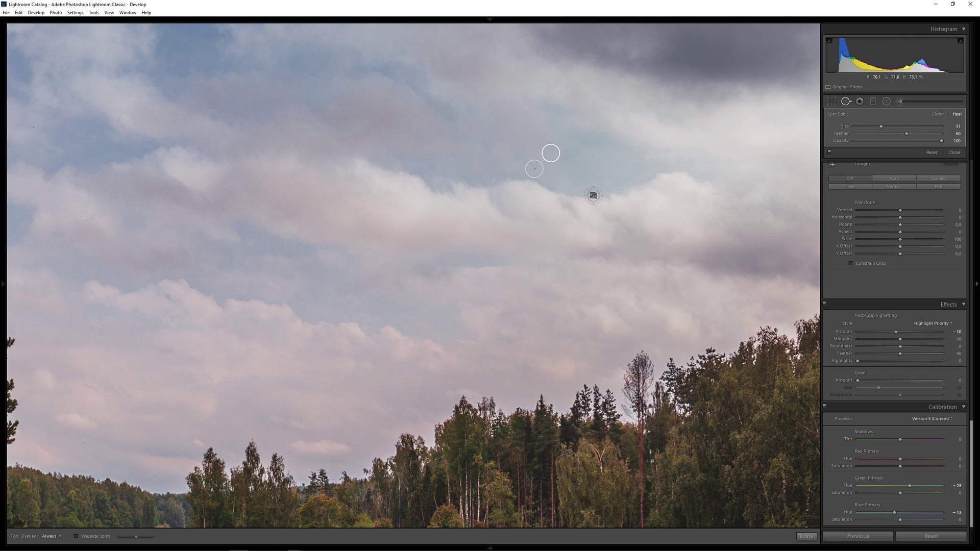
key("Escape")
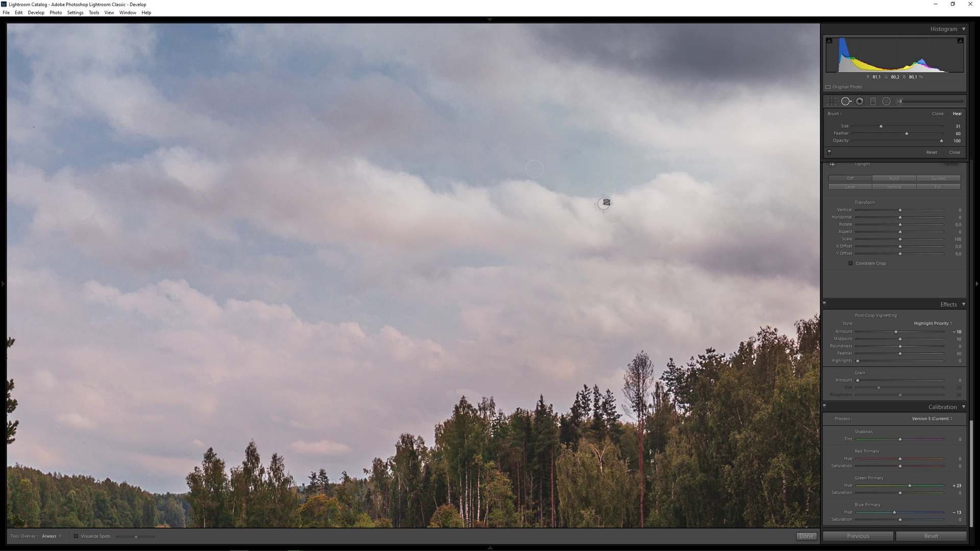
Pan the close-up across the clouds to the top edge and heal another speck
left_click_drag(651, 170, 560, 204)
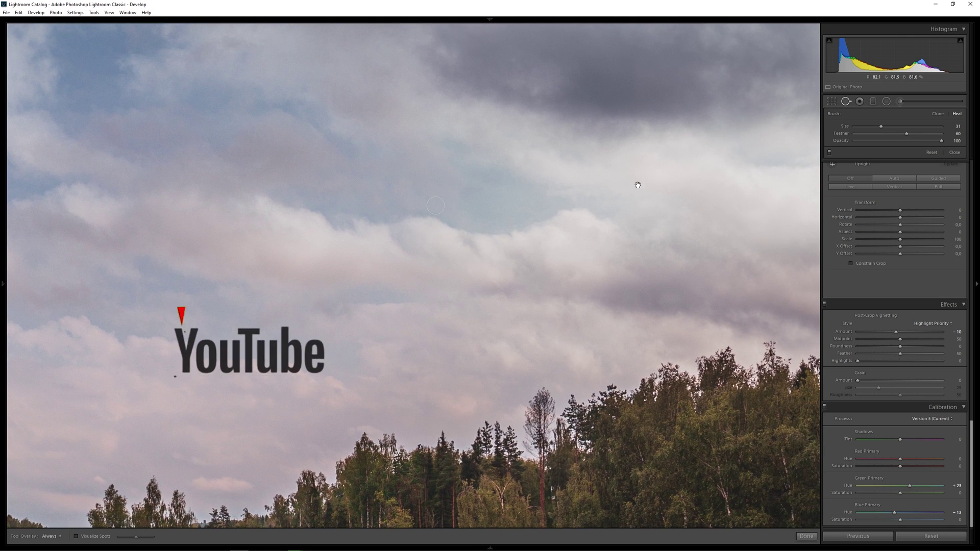
mouse_move(649, 164)
left_mouse_down()
mouse_move(625, 199)
mouse_move(586, 215)
left_mouse_up()
mouse_move(694, 159)
left_mouse_down()
mouse_move(648, 188)
mouse_move(580, 202)
left_mouse_up()
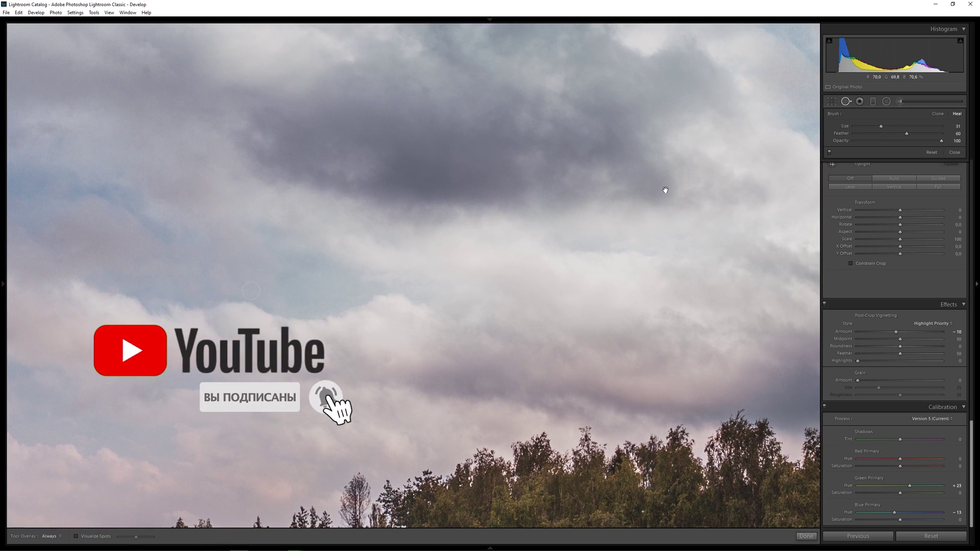
left_click_drag(665, 190, 714, 278)
mouse_move(396, 192)
left_mouse_down()
mouse_move(603, 201)
mouse_move(614, 188)
mouse_move(471, 233)
mouse_move(465, 212)
left_mouse_up()
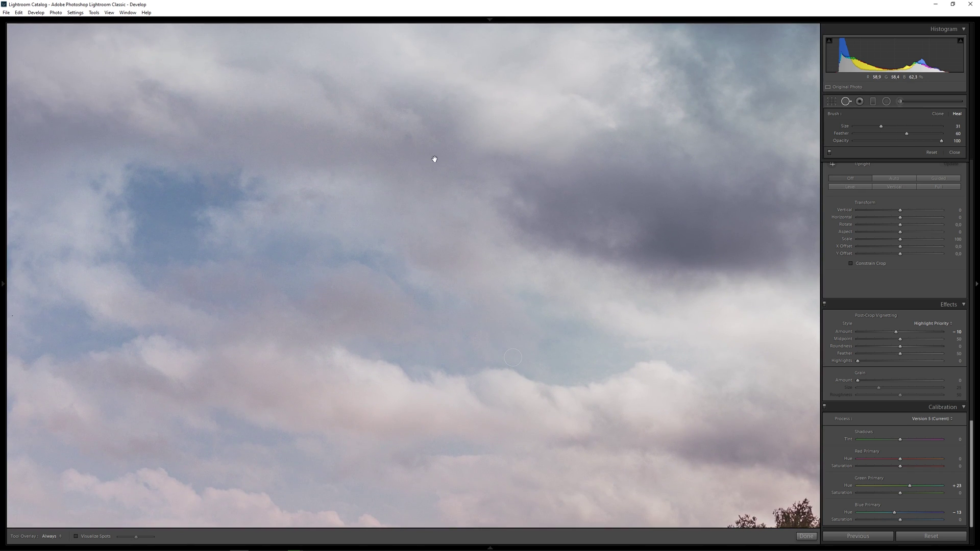
scroll(418, 148, "up", 3)
left_click(407, 138)
left_click(626, 236)
Heal a sky blemish near the large trees at left, then return to the full panorama
left_click(525, 350)
scroll(466, 335, "down", 2)
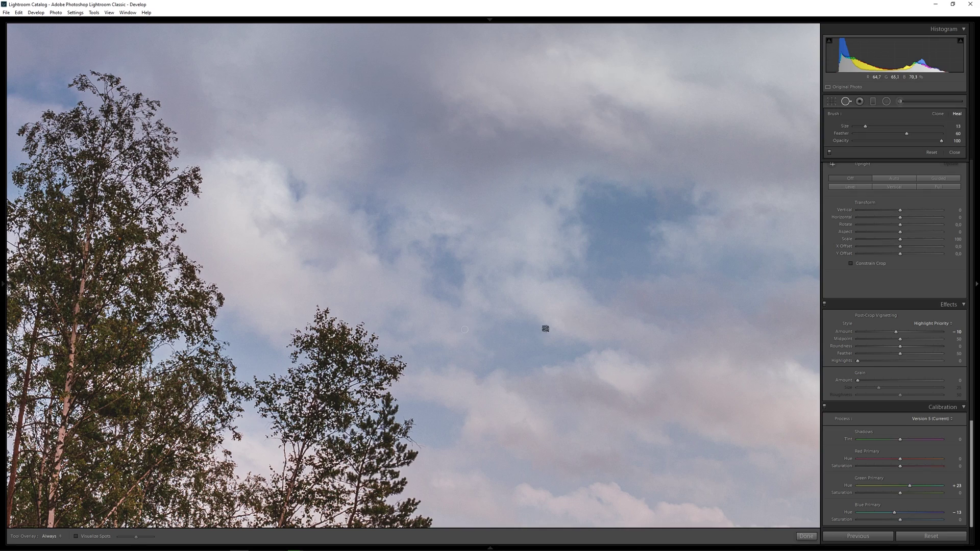
left_click_drag(415, 228, 639, 268)
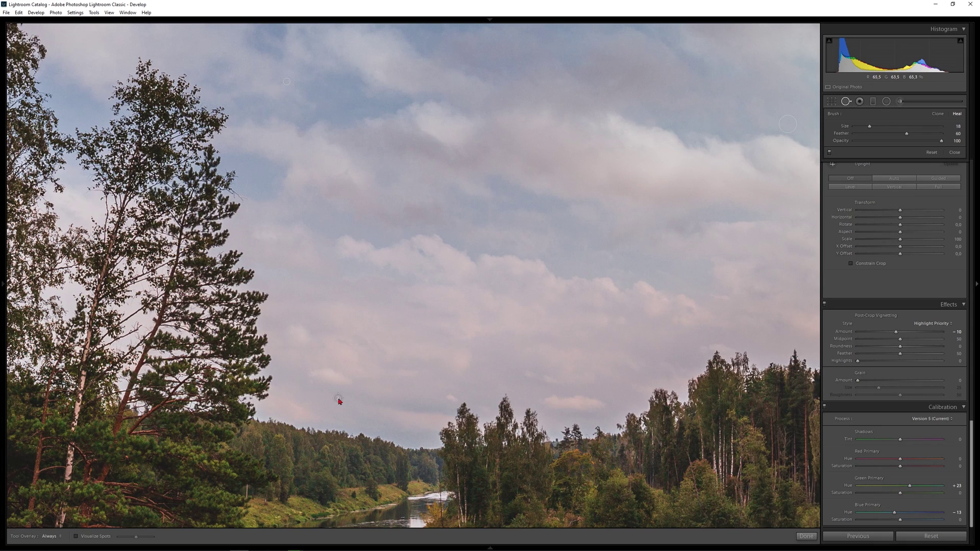
left_click(337, 398)
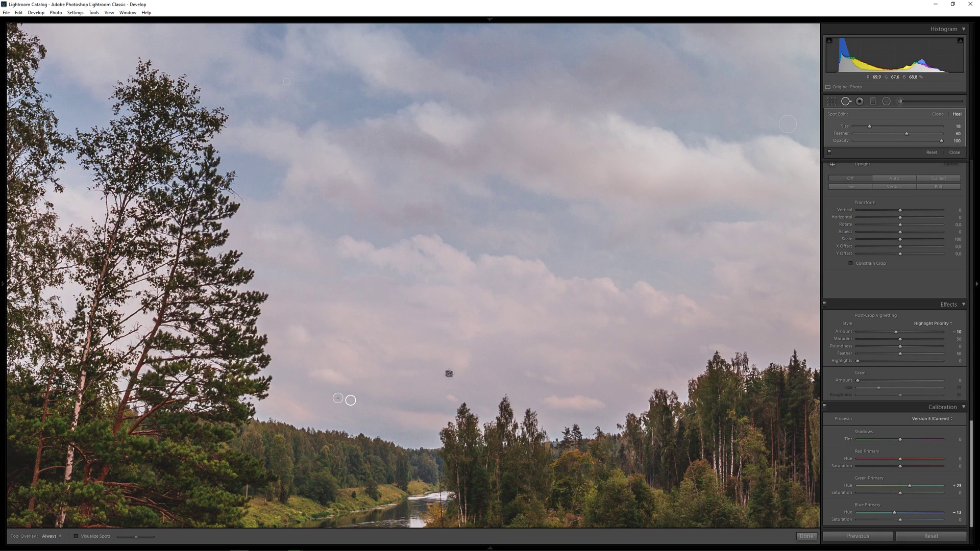
left_click(448, 370)
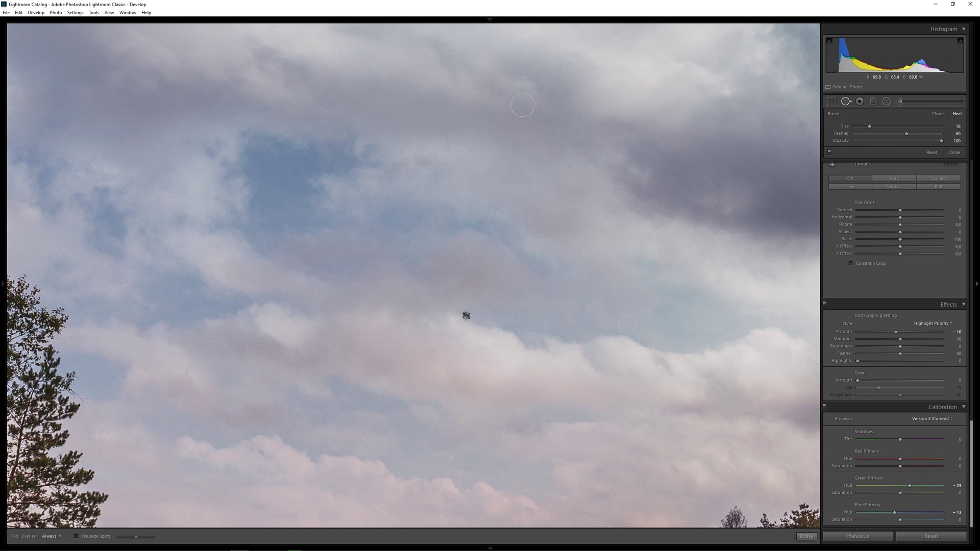
key("q")
left_click(466, 315)
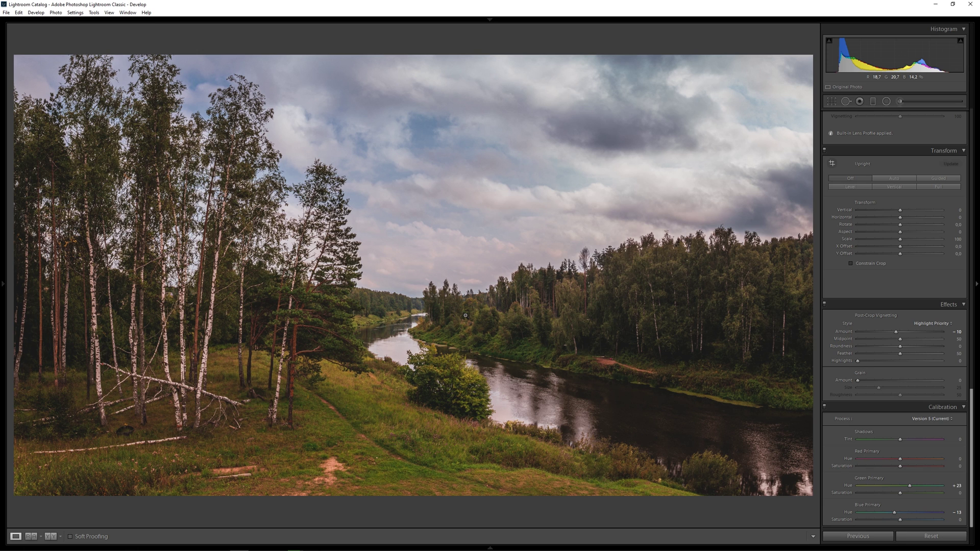
In the Basic panel set Temp to 5982, Saturation to −25 and Exposure to −0.75
left_click_drag(971, 460, 971, 178)
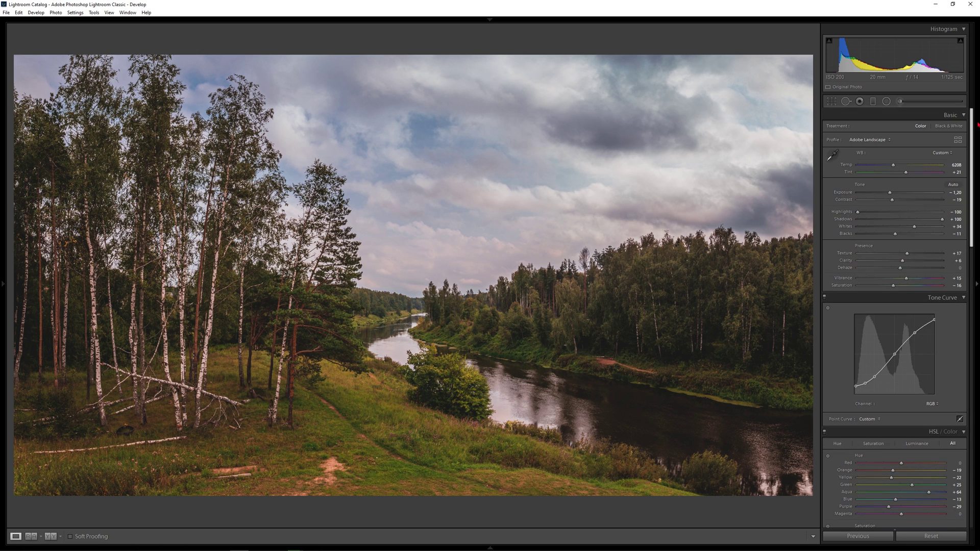
left_click_drag(890, 166, 891, 166)
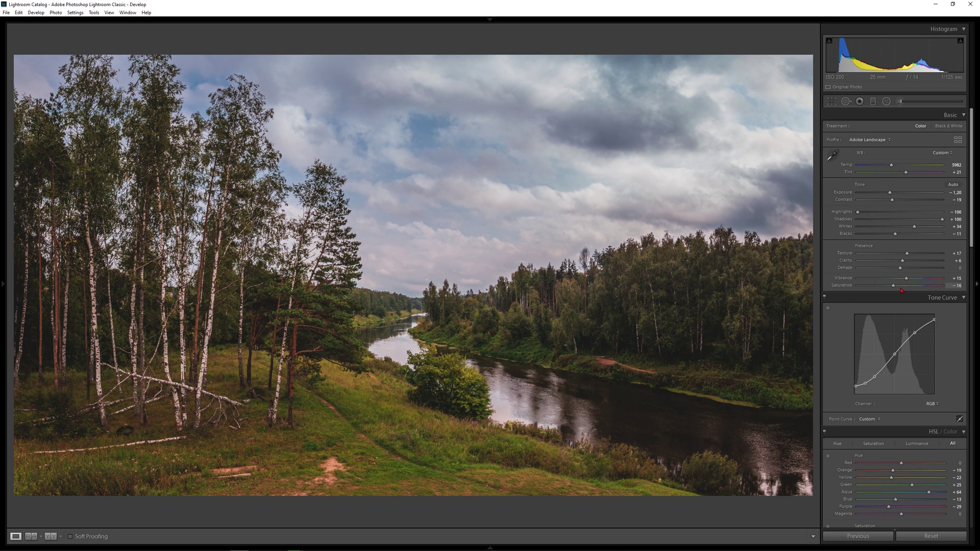
left_click_drag(895, 288, 889, 289)
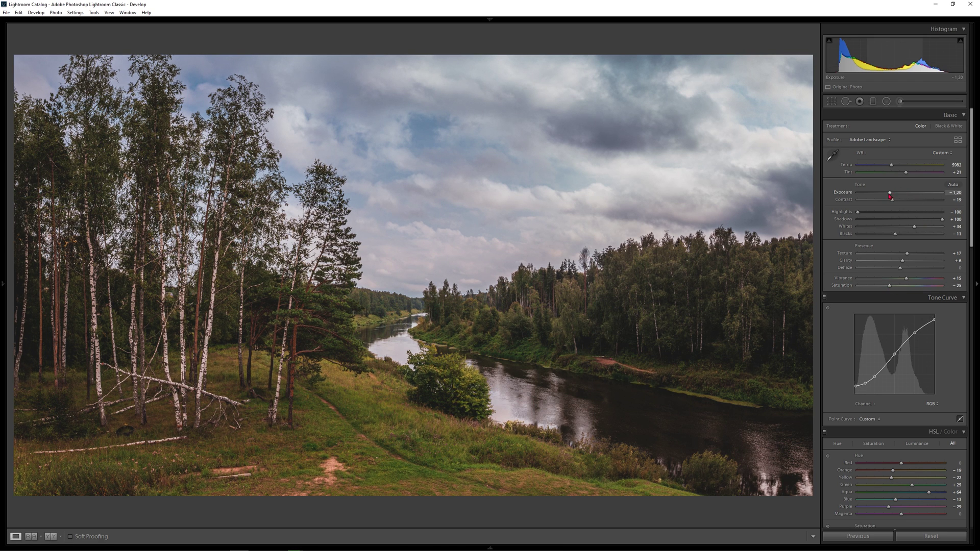
left_click_drag(890, 194, 894, 193)
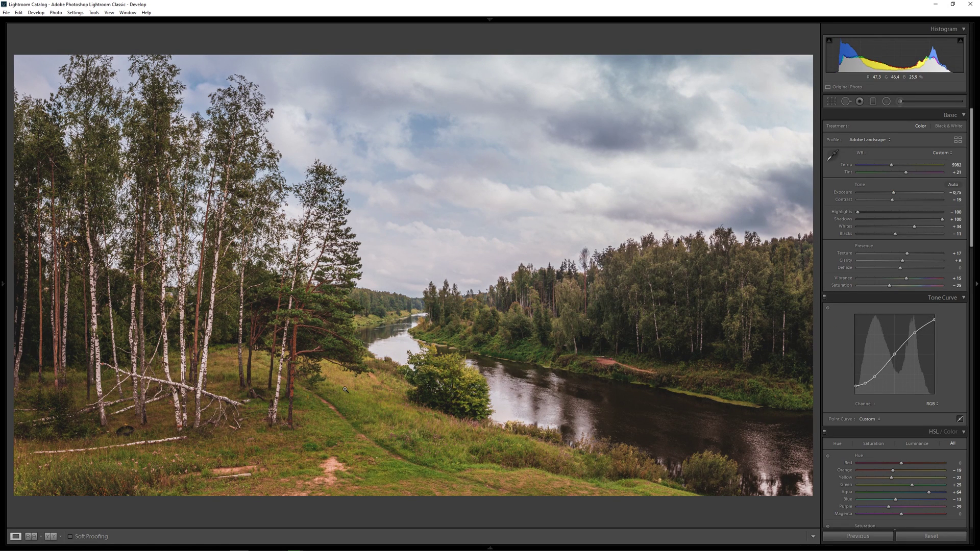
key("backslash")
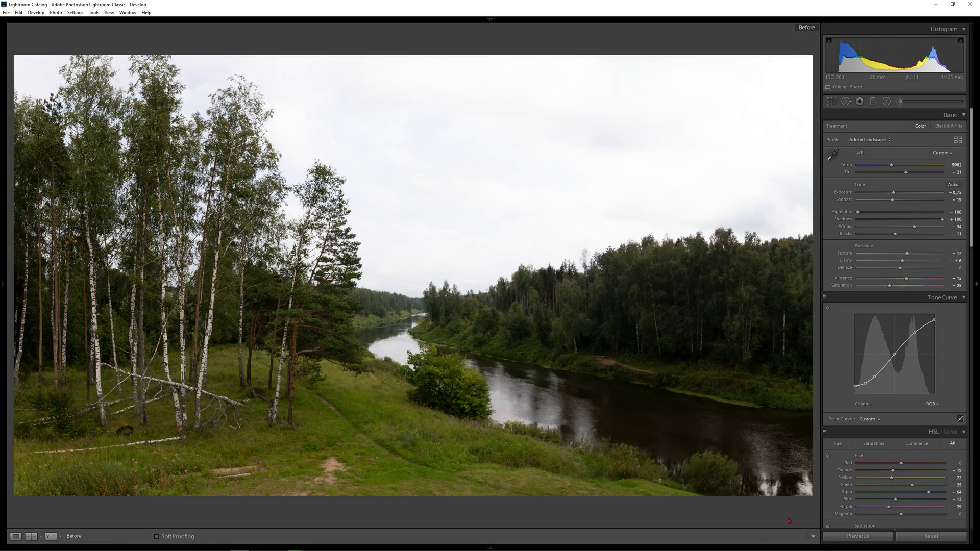
key("backslash")
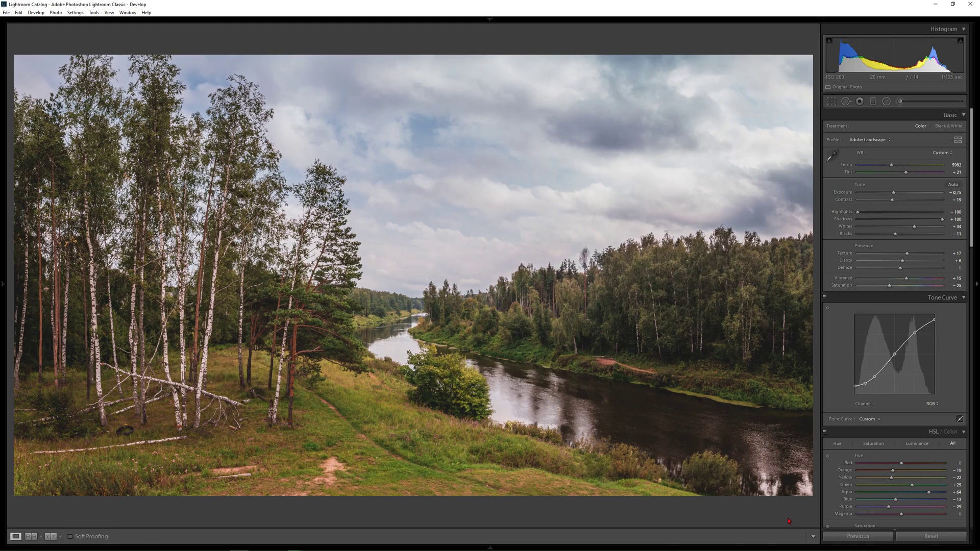
key("backslash")
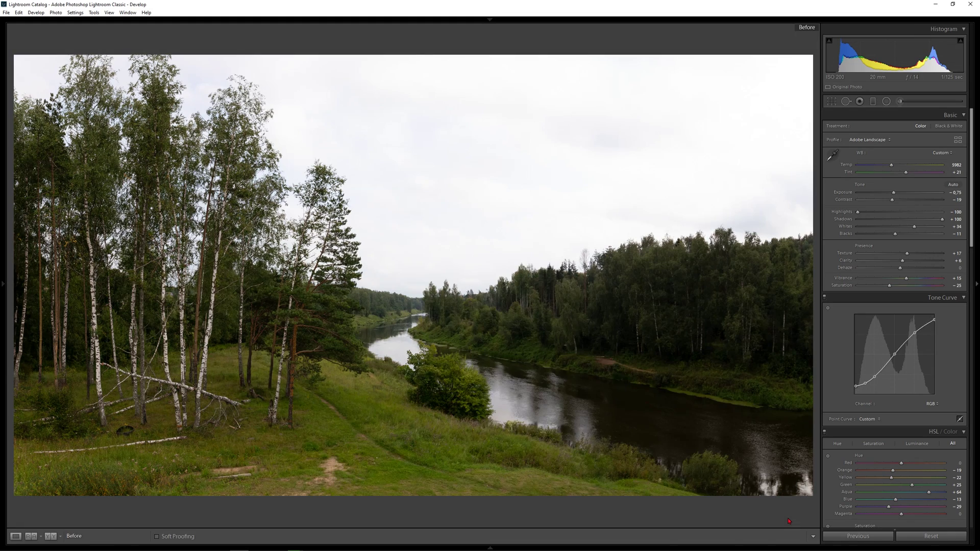
key("backslash")
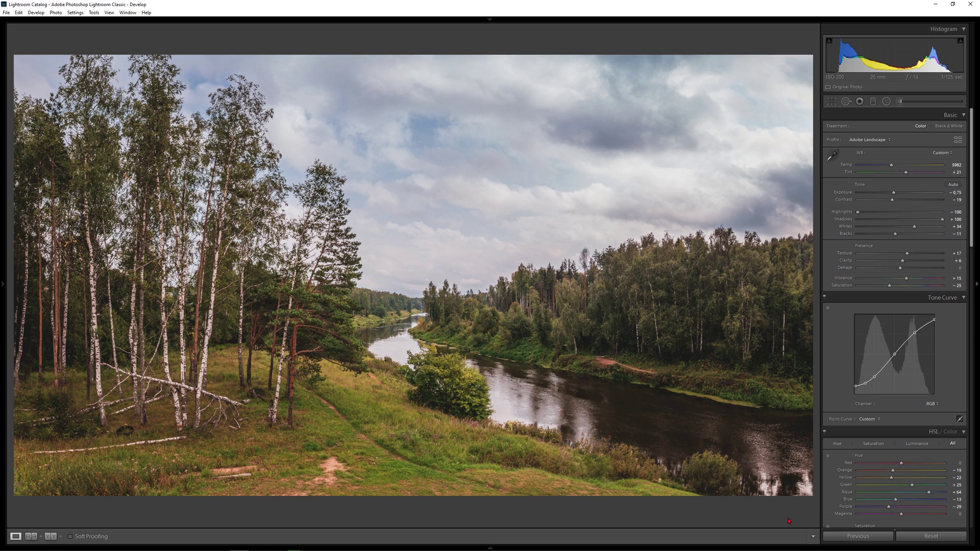
In External Editing preferences choose PSD, sRGB, 16 bits/component and resolution 300
left_click(18, 12)
left_click(39, 105)
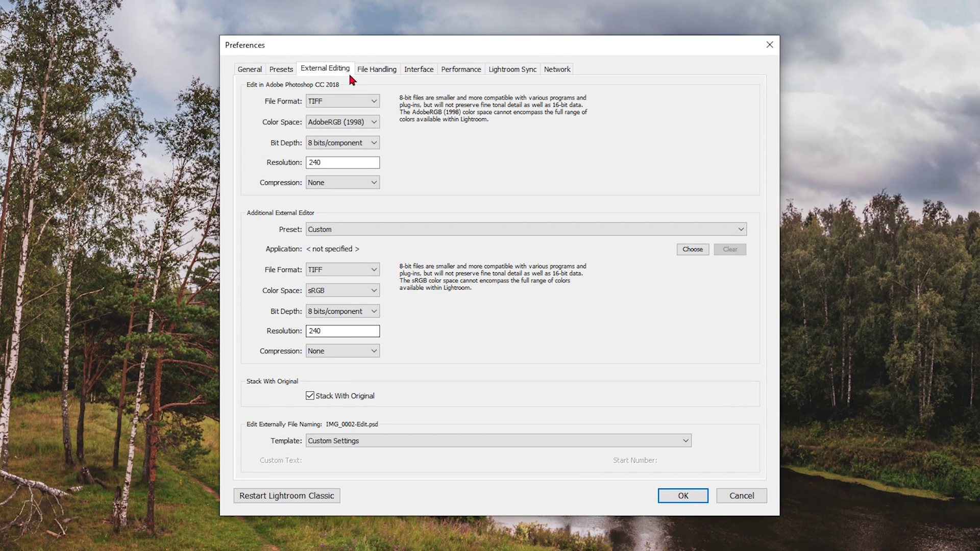
left_click(370, 101)
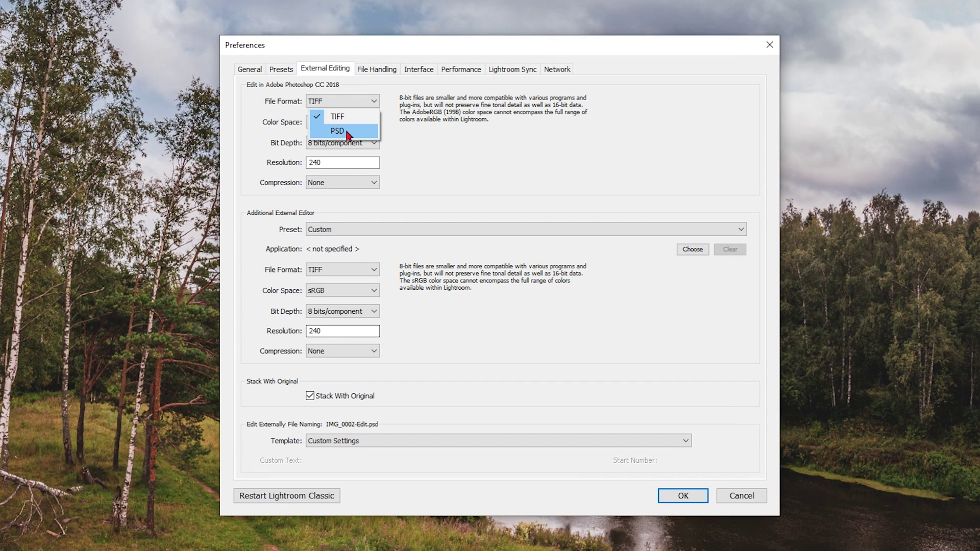
left_click(347, 133)
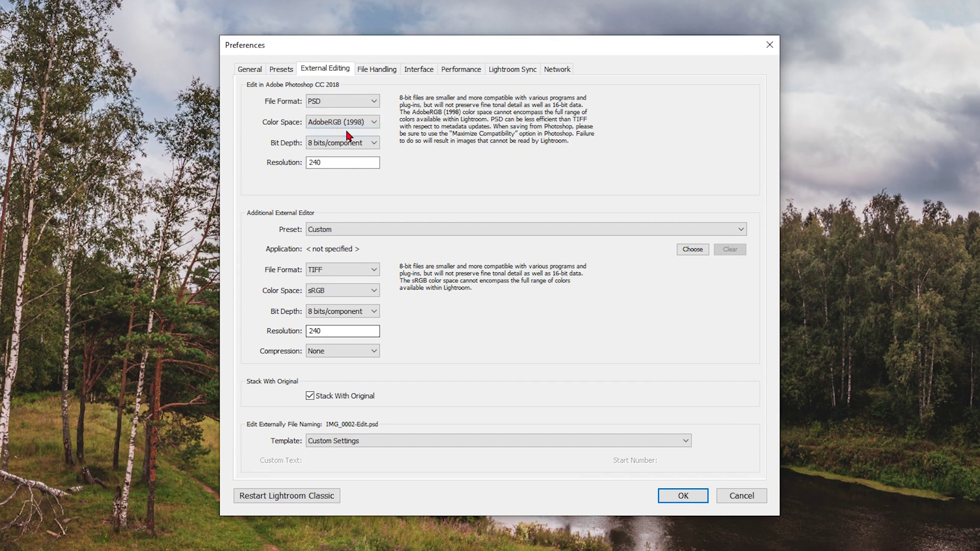
left_click(374, 123)
left_click(317, 177)
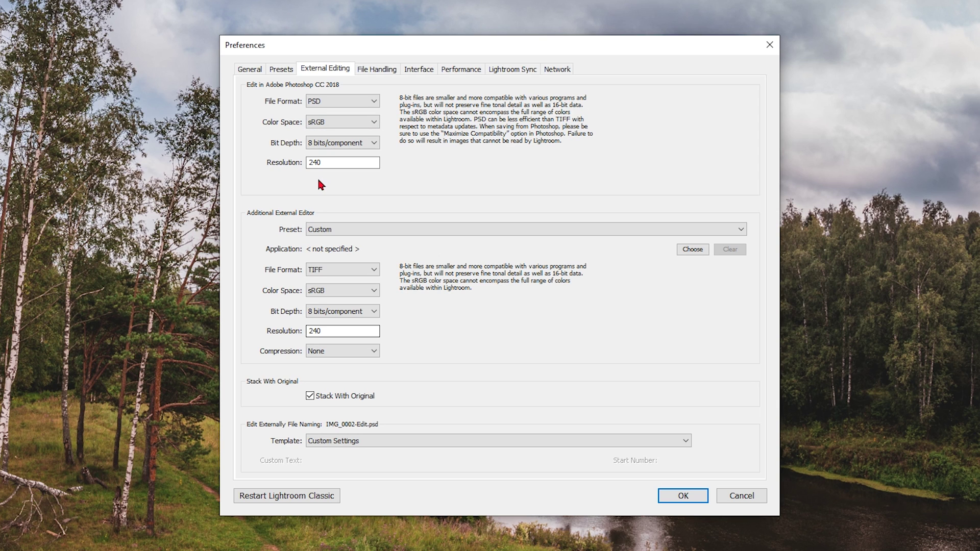
left_click(342, 143)
left_click_drag(351, 162, 278, 161)
type("300")
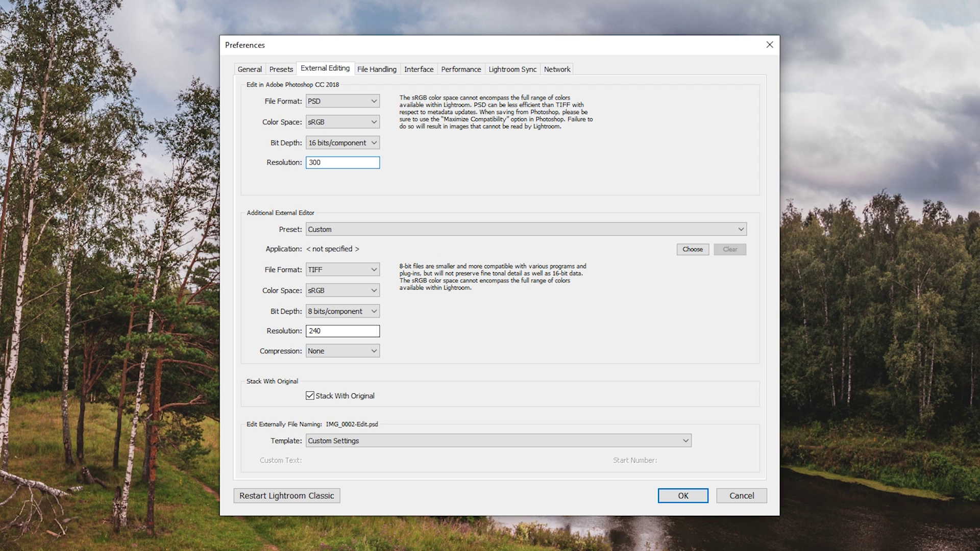
left_click(695, 495)
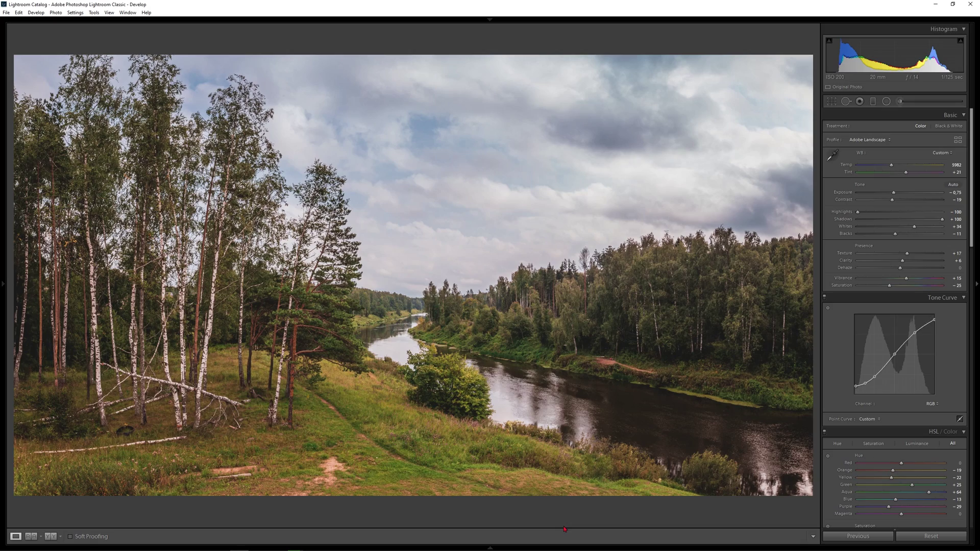
Send the panorama to Photoshop with Ctrl+E and duplicate its Background layer
key("ctrl+e")
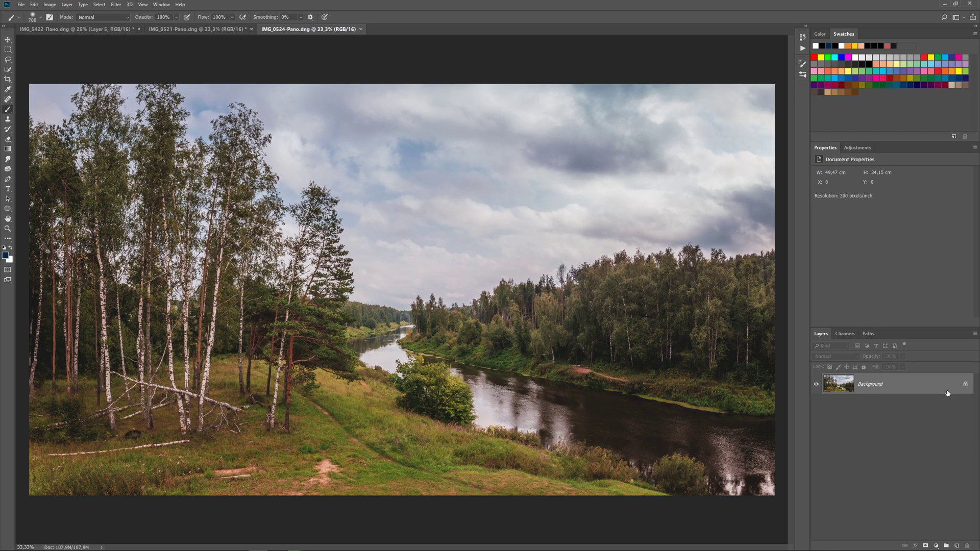
left_click_drag(947, 393, 957, 547)
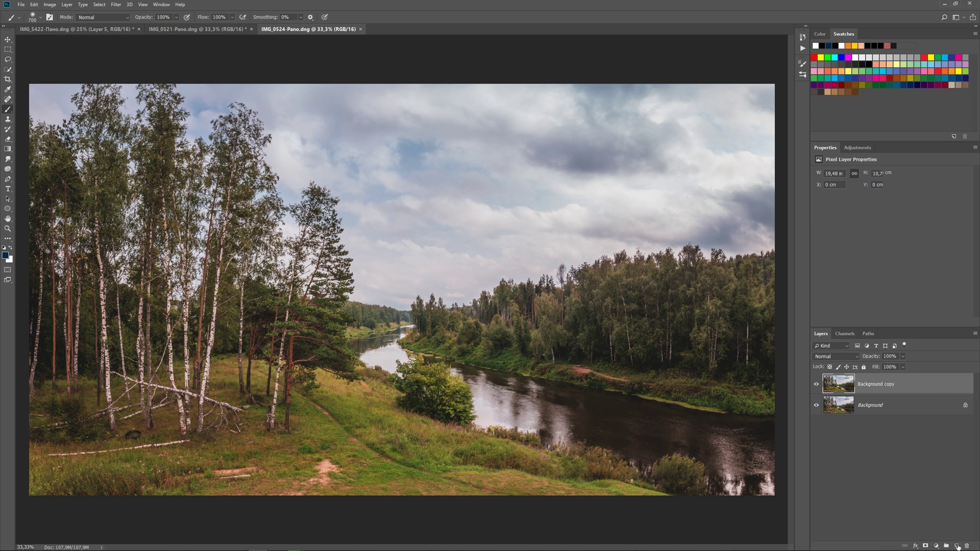
left_click(117, 6)
mouse_move(130, 176)
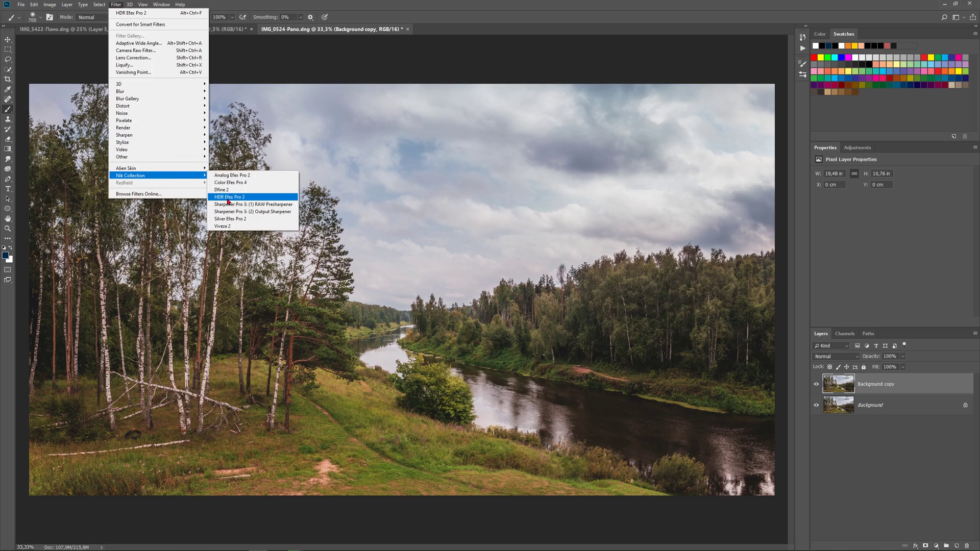
Launch HDR Efex Pro 2, apply 01 - Default, and set Detail to Soft and Drama to Dingy
left_click(228, 197)
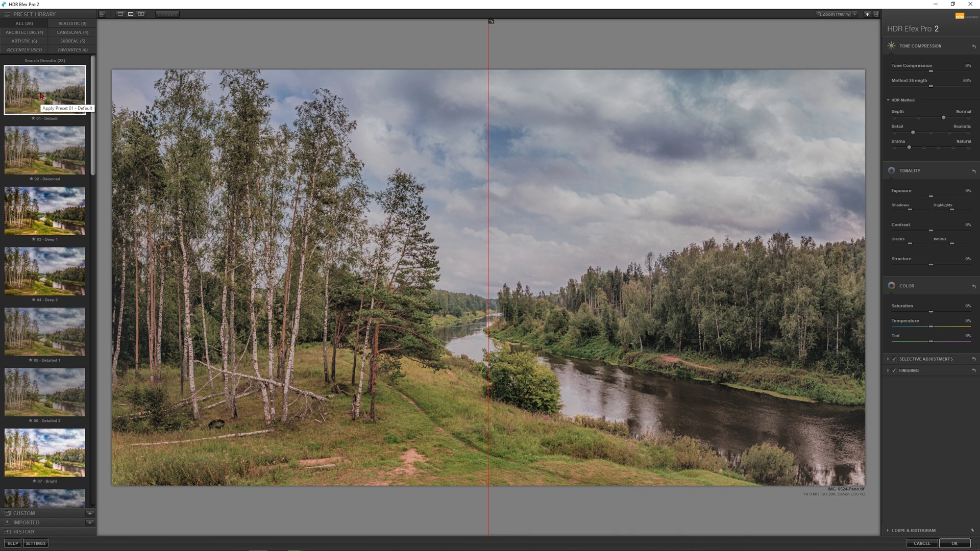
left_click(41, 95)
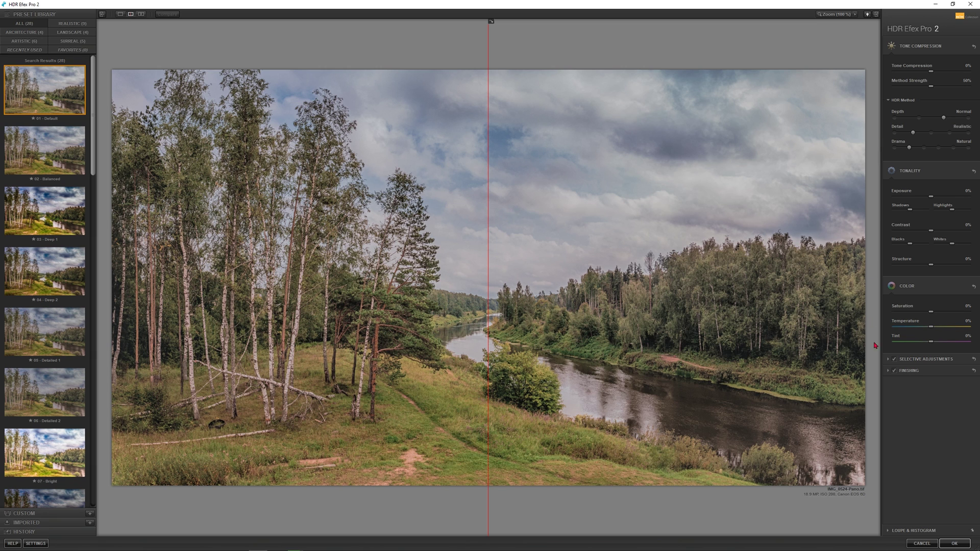
left_click(888, 101)
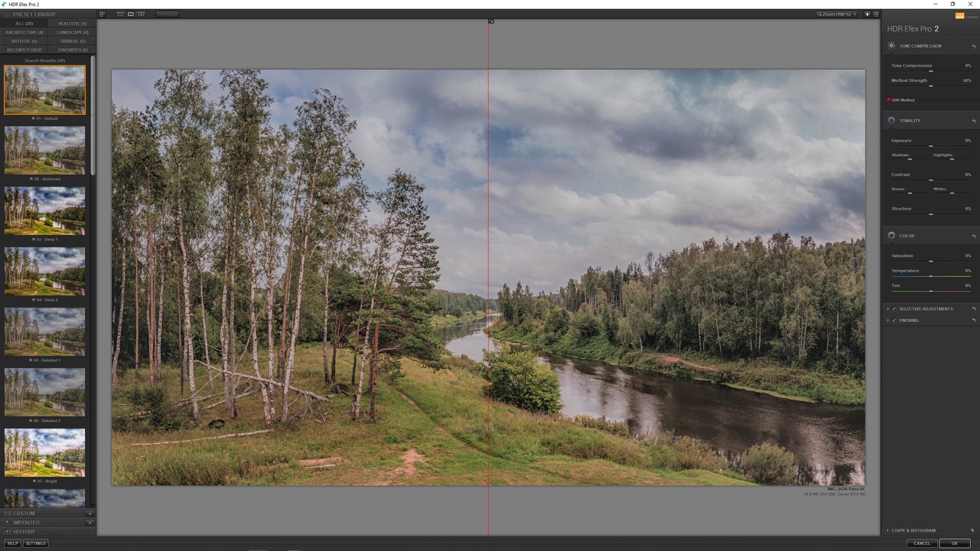
left_click(888, 101)
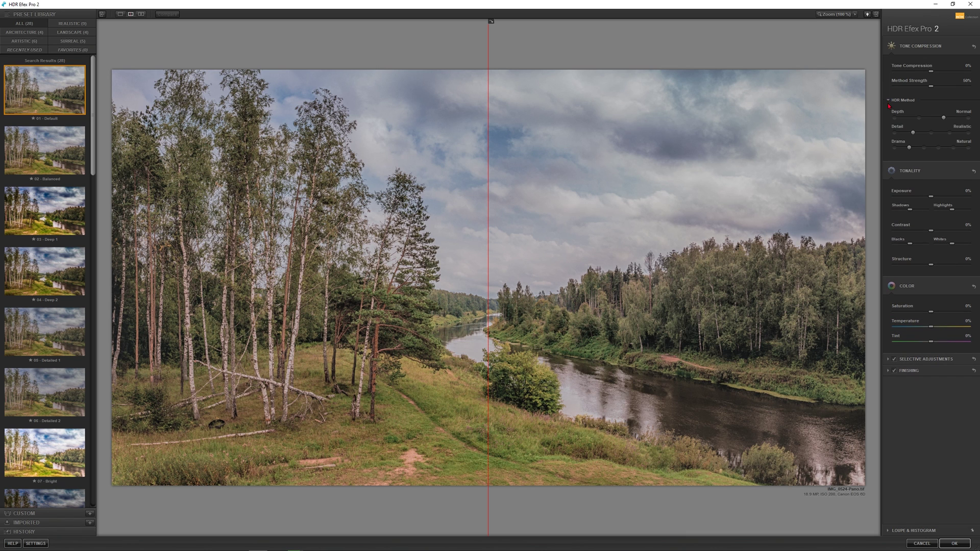
left_click(888, 101)
left_click(888, 101)
left_click_drag(913, 133, 891, 135)
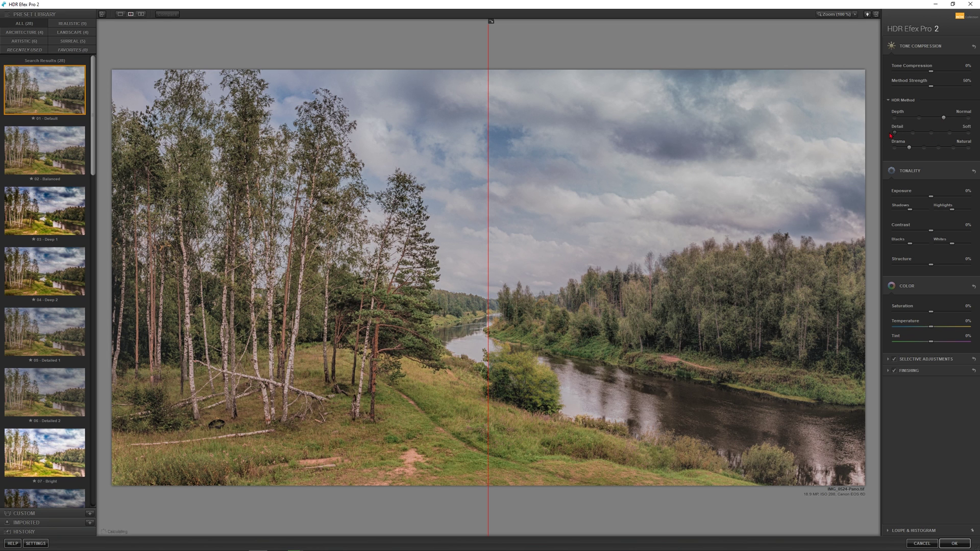
left_click(938, 148)
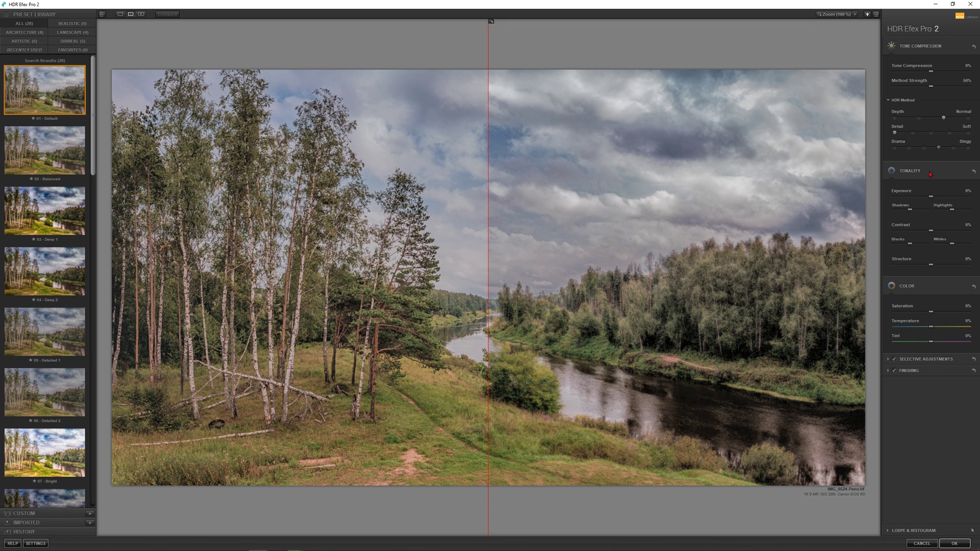
Set Exposure to -20%, lower Shadows and Highlights, raise Contrast and set Blacks to -10%
left_click(966, 192)
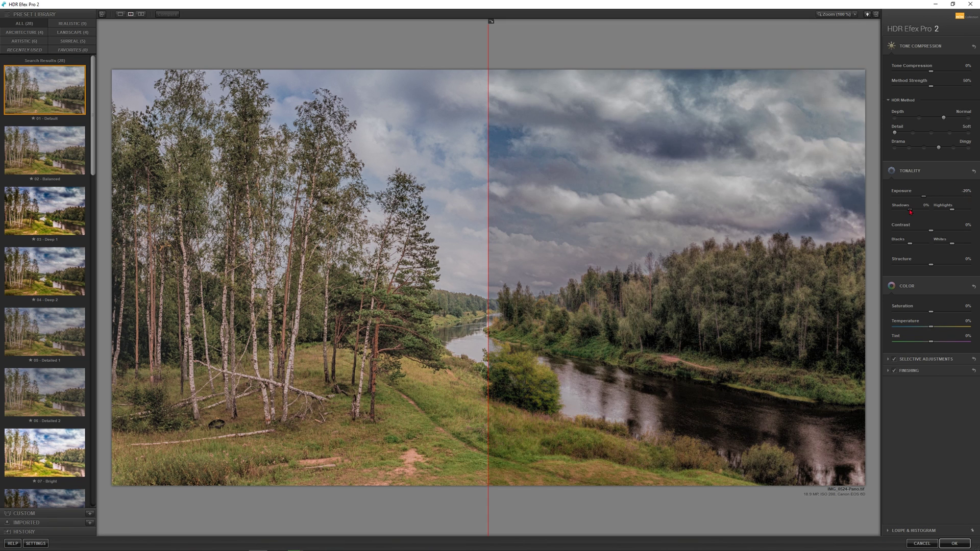
left_click(925, 206)
key("Return")
left_click(964, 207)
key("Return")
left_click(966, 226)
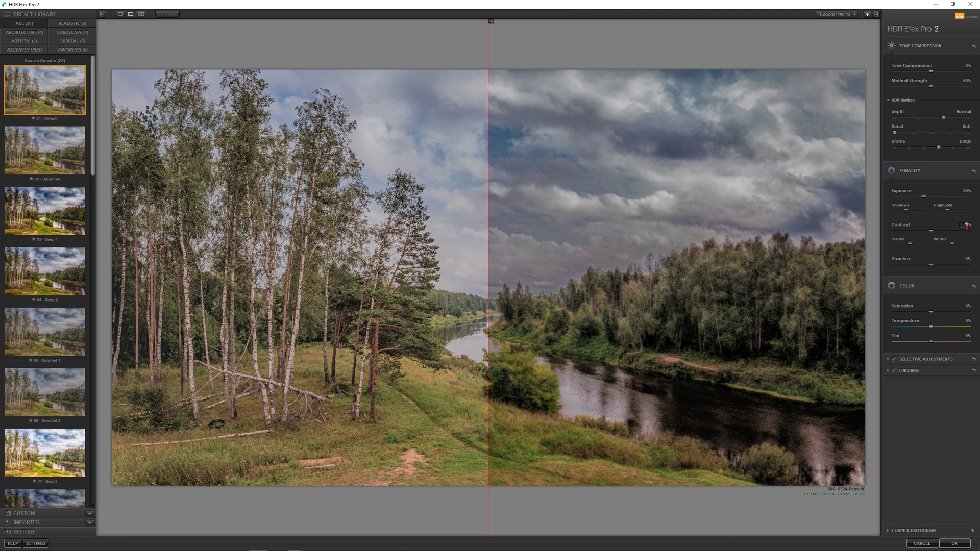
key("Return")
left_click(924, 240)
key("Return")
Set Whites -10%, Structure 15%, Saturation 10% and Temperature 7%, then adjust Tint
left_click(967, 240)
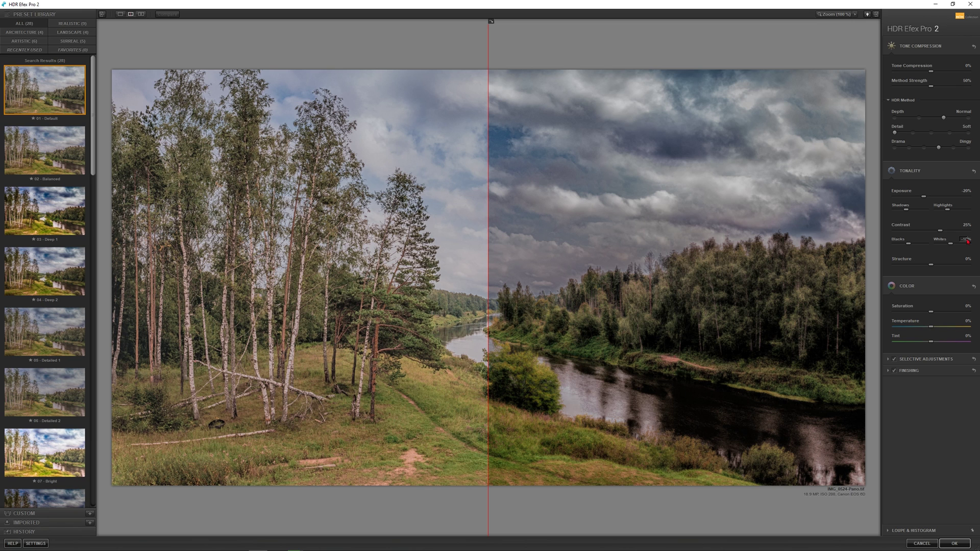
key("Return")
left_click(965, 260)
key("Return")
left_click(966, 307)
left_click(966, 321)
type("10")
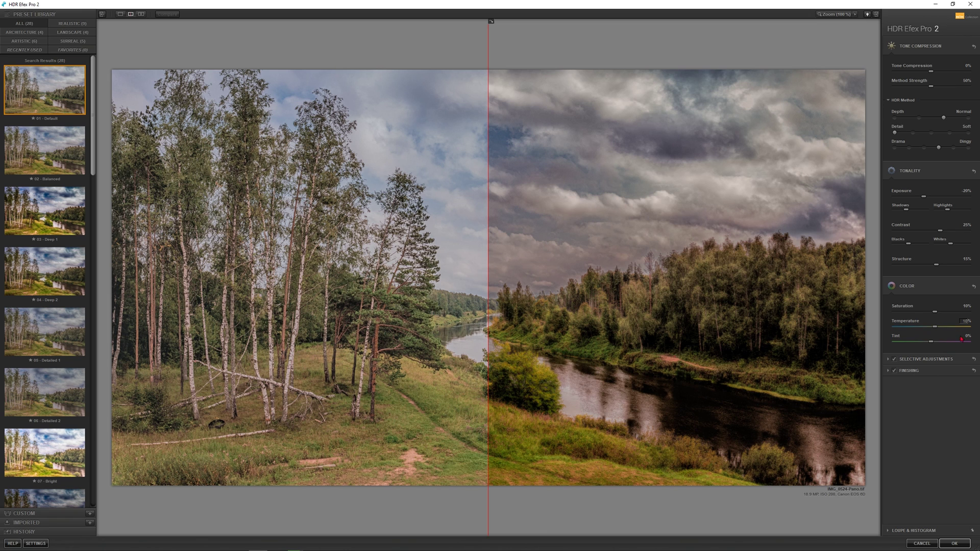
double_click(965, 322)
type("7")
double_click(966, 337)
type("5")
Save the look as custom preset Korsar_HDR_01 and apply it to the Background copy layer
left_click(89, 513)
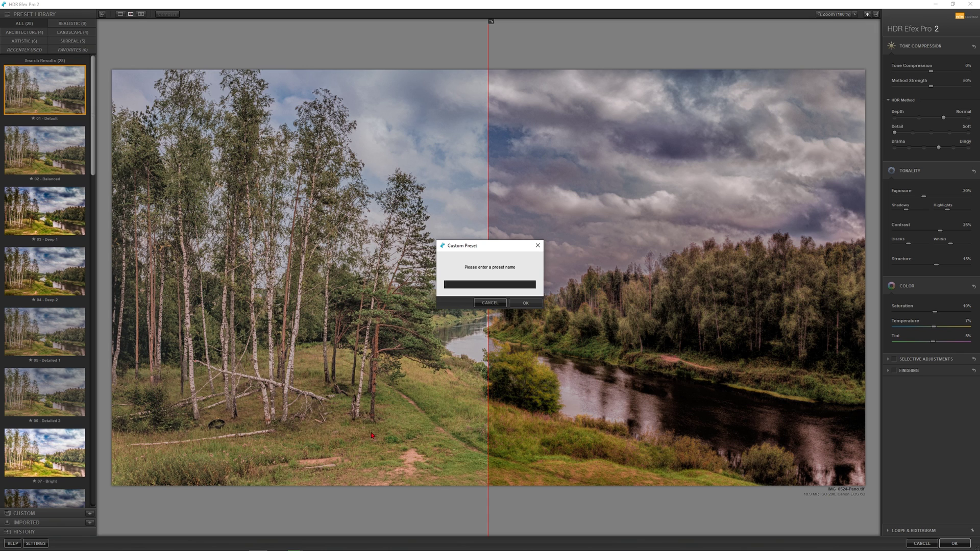
type("Korsar_HDR_")
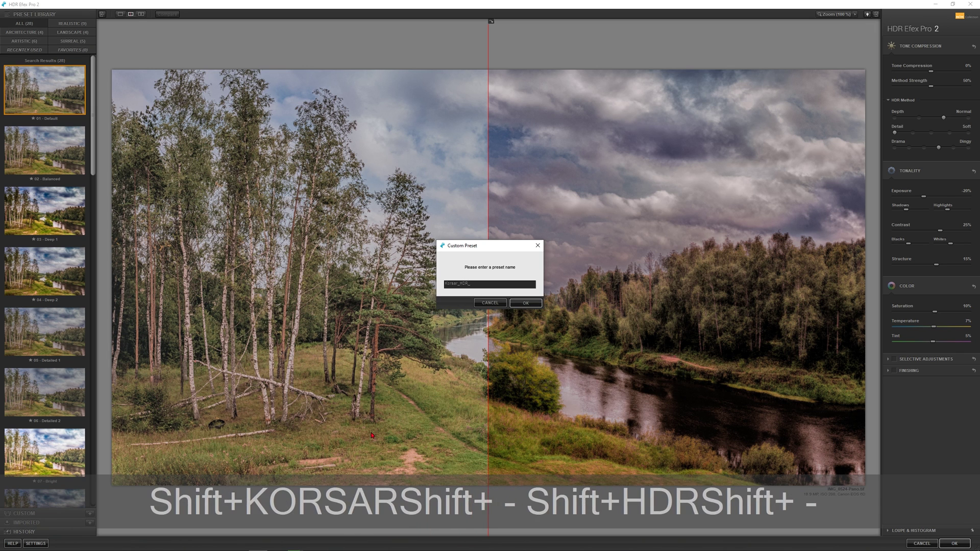
type("01")
left_click(525, 302)
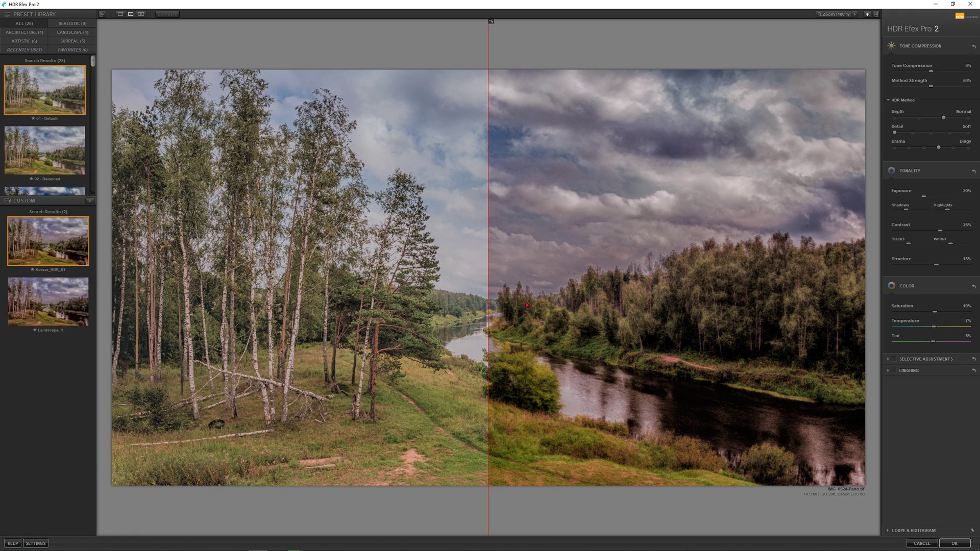
left_click(954, 544)
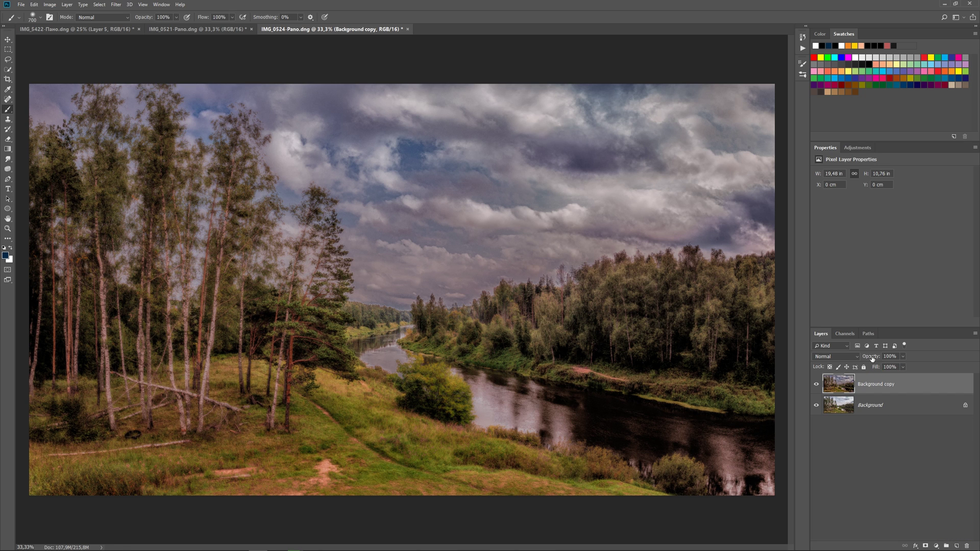
Set Background copy to 50% opacity, compare it with the original, and stamp visible layers into Layer 1
left_click_drag(871, 358, 865, 358)
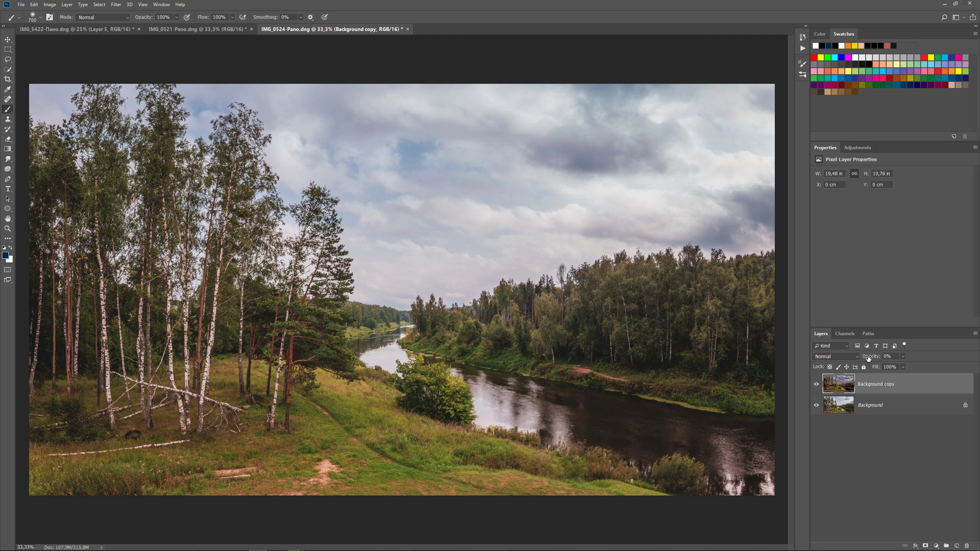
left_click_drag(866, 359, 877, 357)
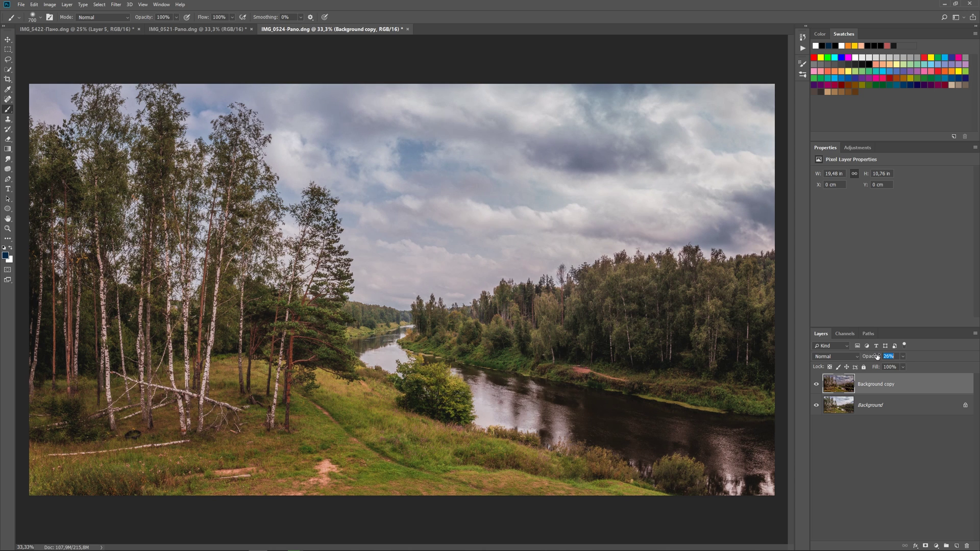
left_click_drag(877, 356, 872, 358)
type("50")
key("Return")
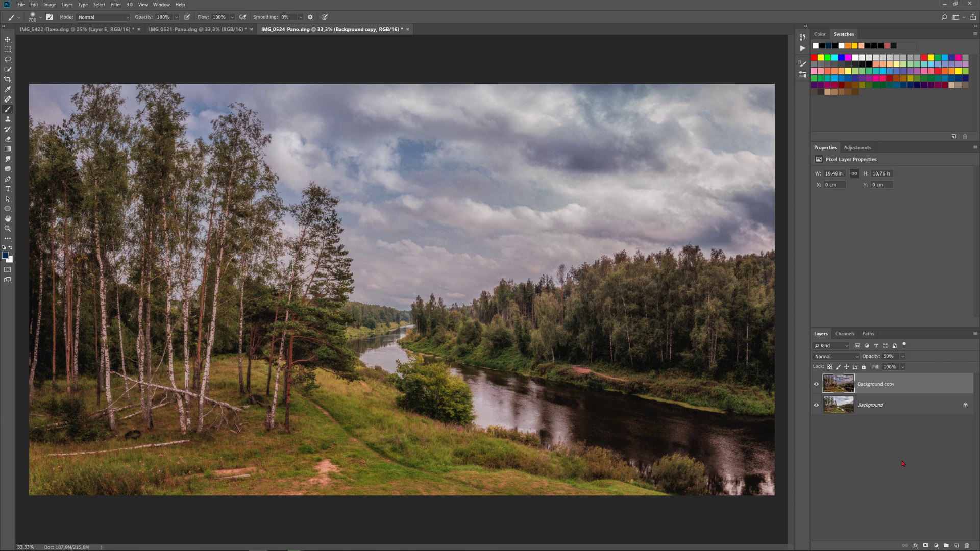
left_click(816, 385)
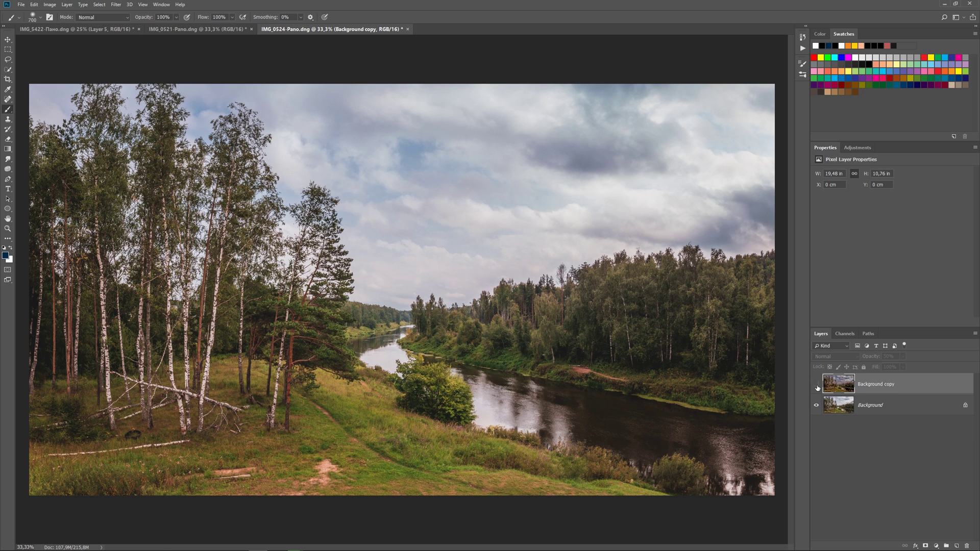
left_click(816, 385)
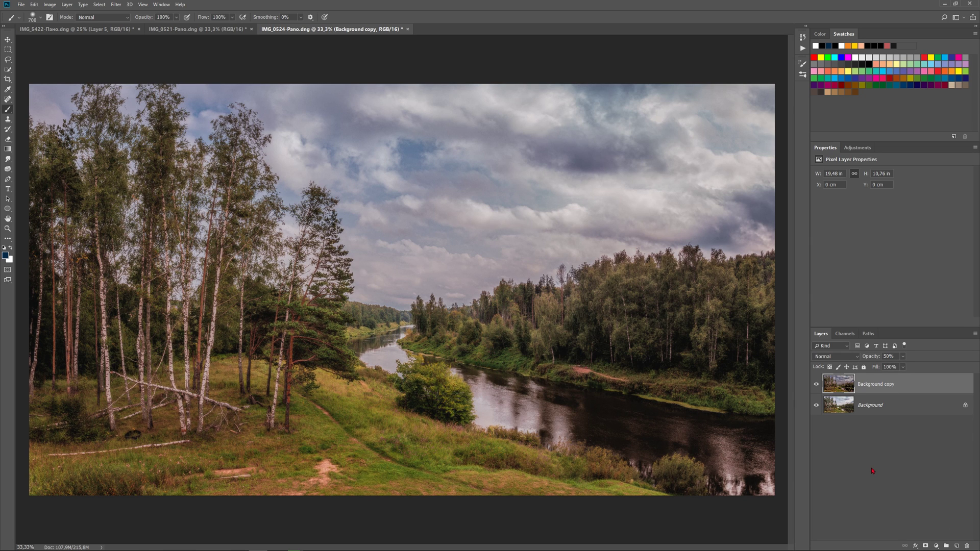
key("ctrl+alt+shift+e")
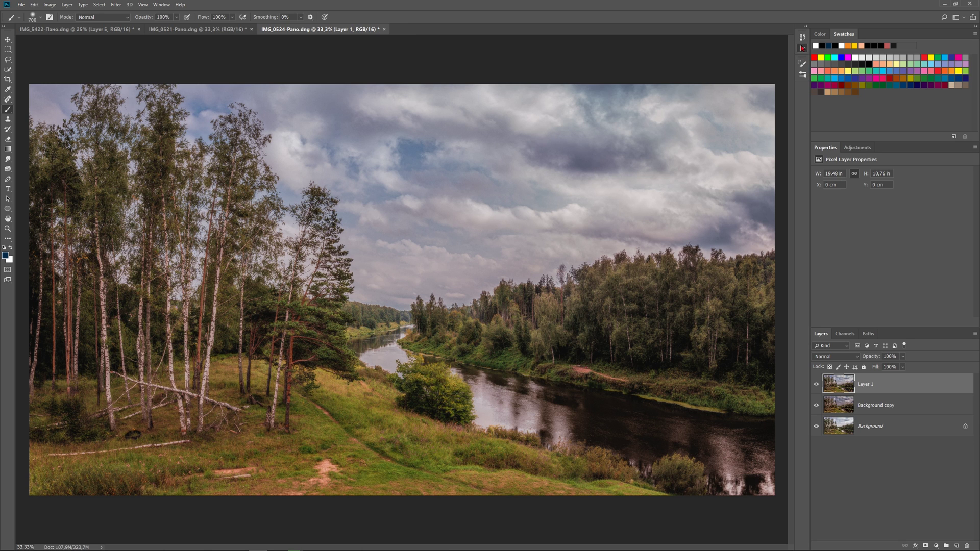
Run the Smart_135_1.5 action on Layer 1, compare visibility, and stamp visible layers into Layer 2
left_click(803, 48)
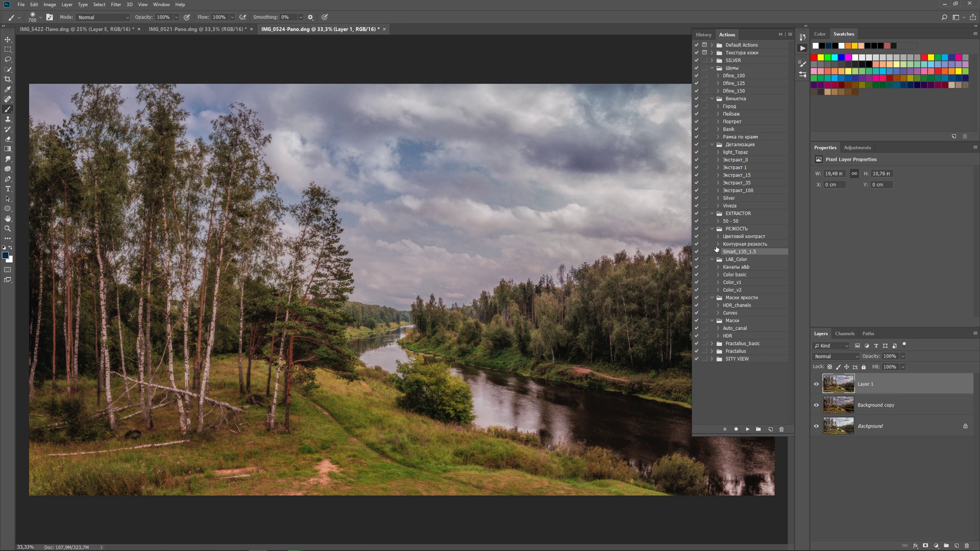
left_click(746, 430)
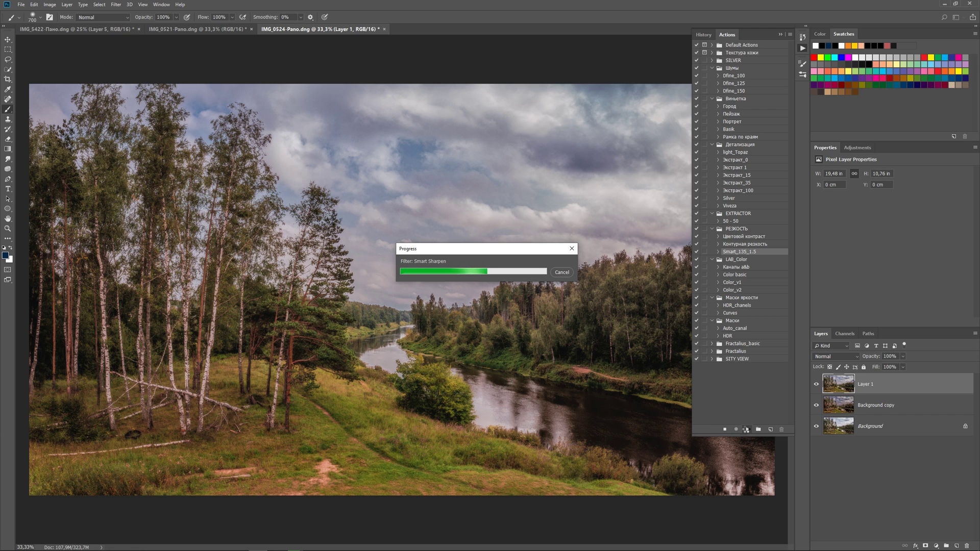
left_click(815, 388)
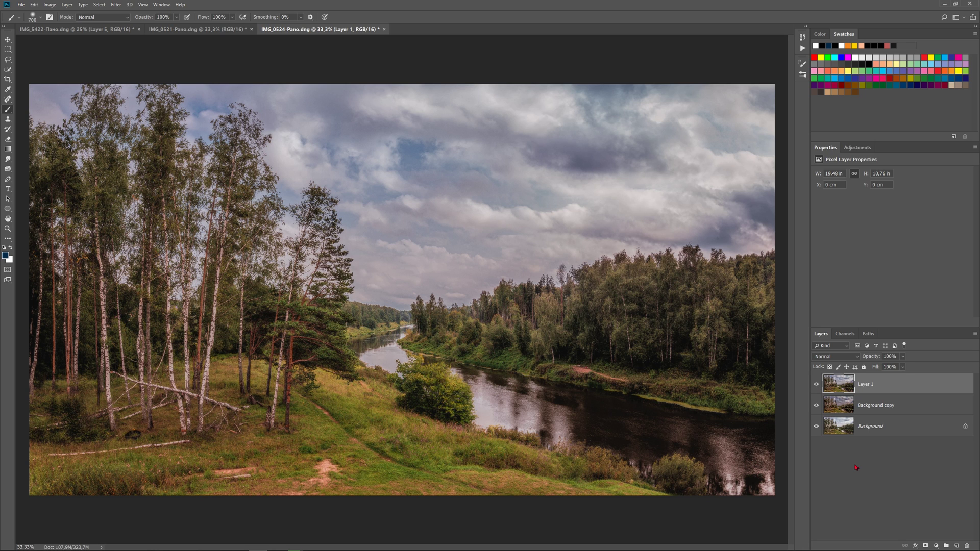
key("ctrl+alt+shift+e")
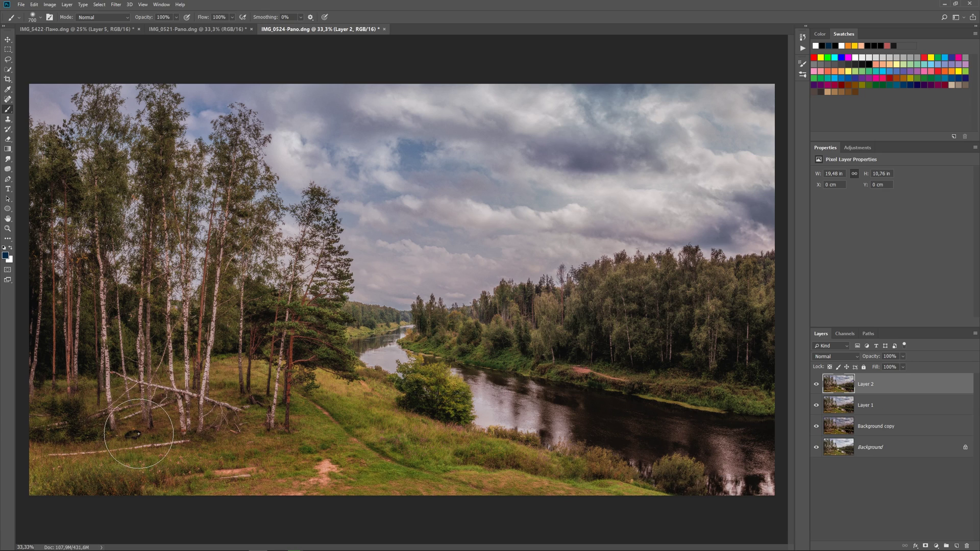
At 100% zoom, clone-stamp grass with a 60 px brush over the black tyre beneath the birches
key("ctrl+KP_Add")
key("ctrl+KP_Add")
key("ctrl+KP_Add")
key("space")
mouse_move(153, 400)
left_mouse_down()
mouse_move(382, 328)
mouse_move(314, 363)
left_mouse_up()
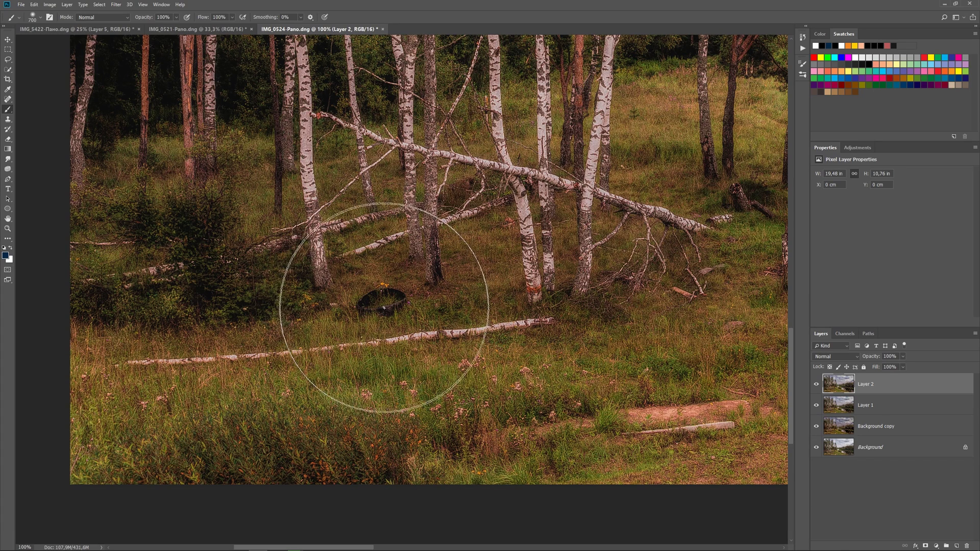
key("bracketleft")
key("bracketleft")
key("bracketleft")
key("bracketleft")
key("bracketleft")
key("bracketleft")
key("bracketleft")
key("bracketleft")
key("bracketleft")
key("bracketleft")
key("bracketleft")
key("bracketleft")
key("bracketleft")
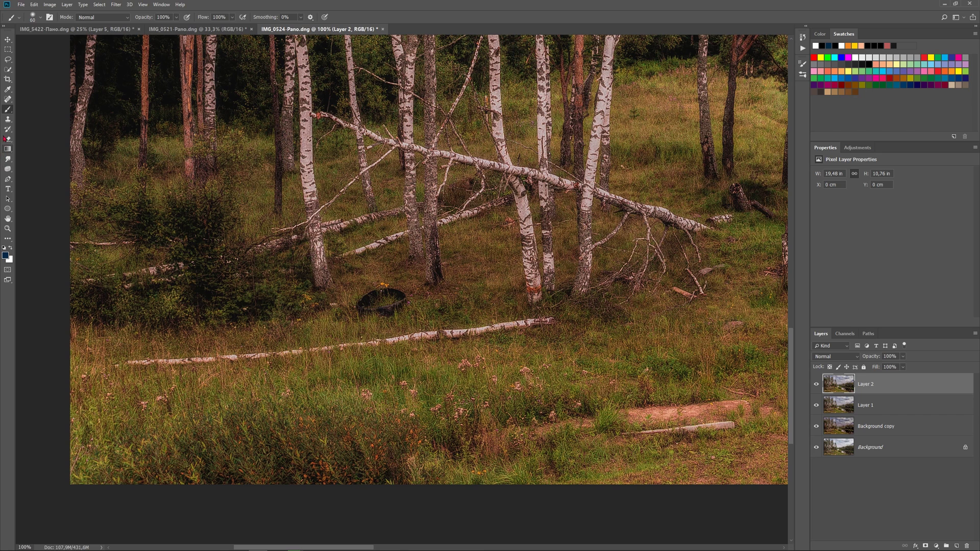
left_click(7, 120)
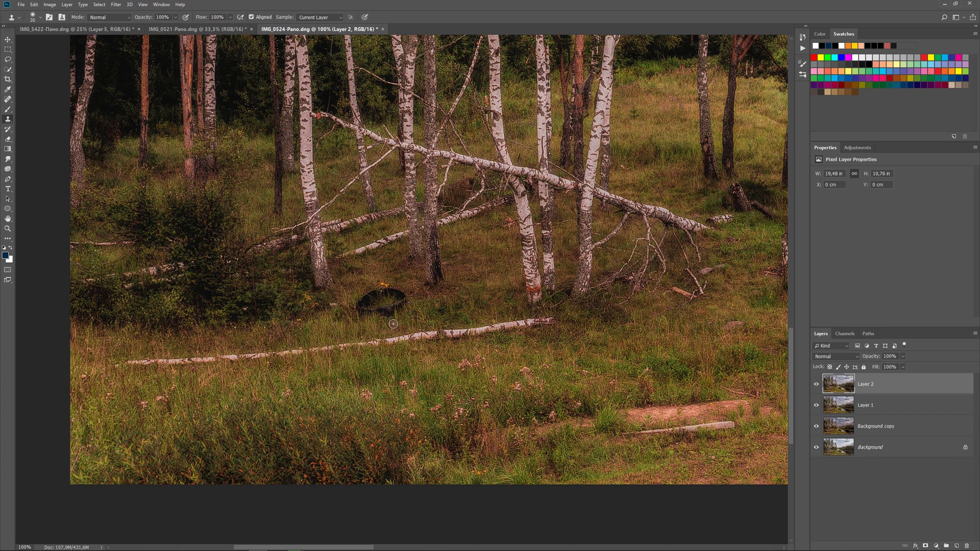
key("bracketright")
key("bracketright")
key("bracketright")
left_click(108, 93)
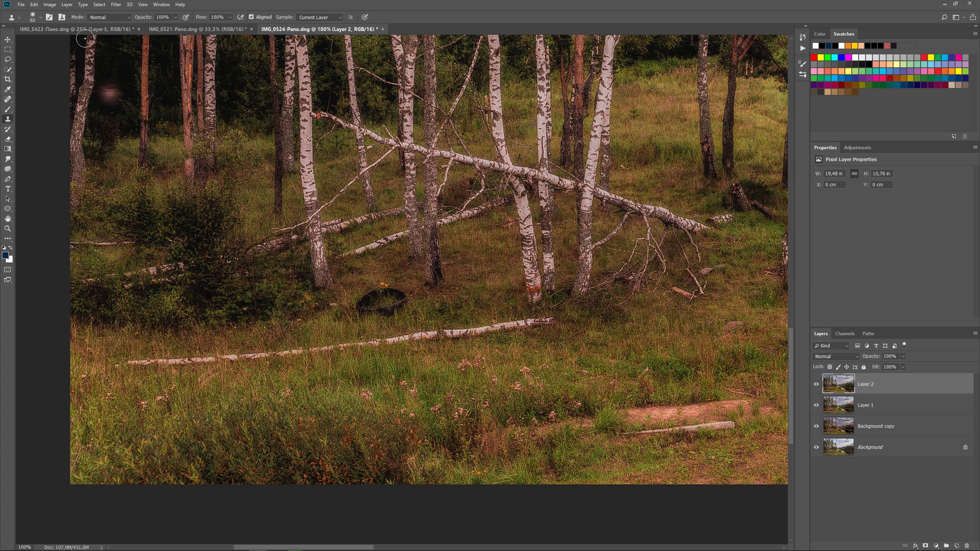
left_click(39, 19)
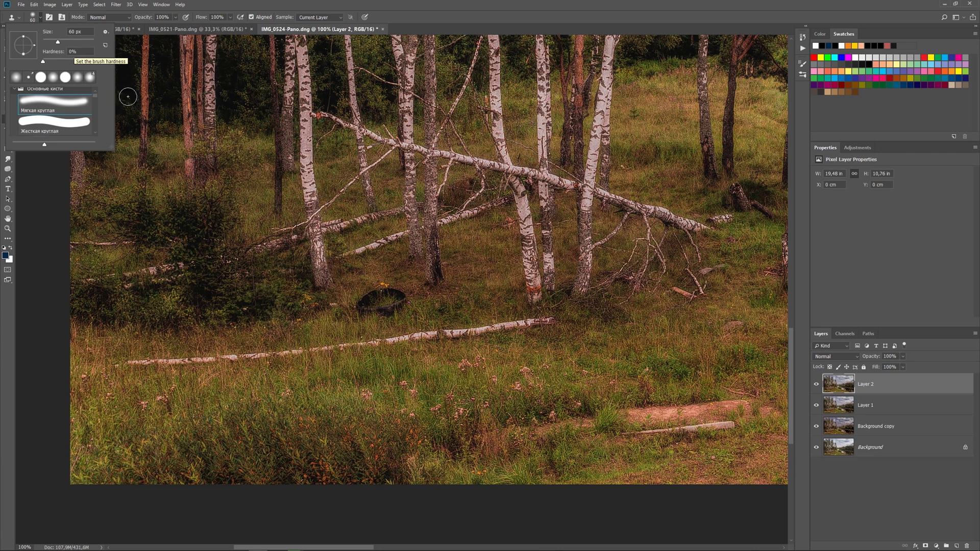
left_click(290, 286)
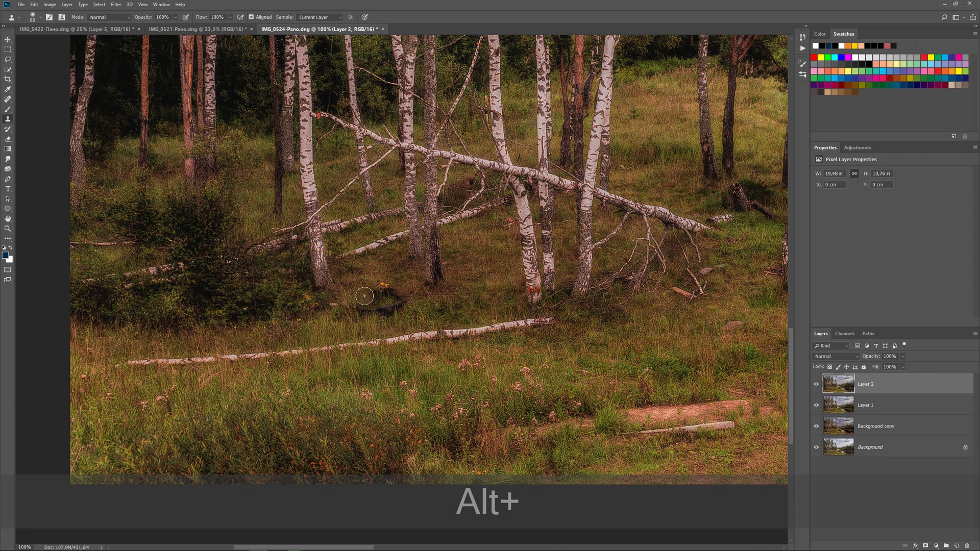
left_click_drag(363, 298, 391, 319)
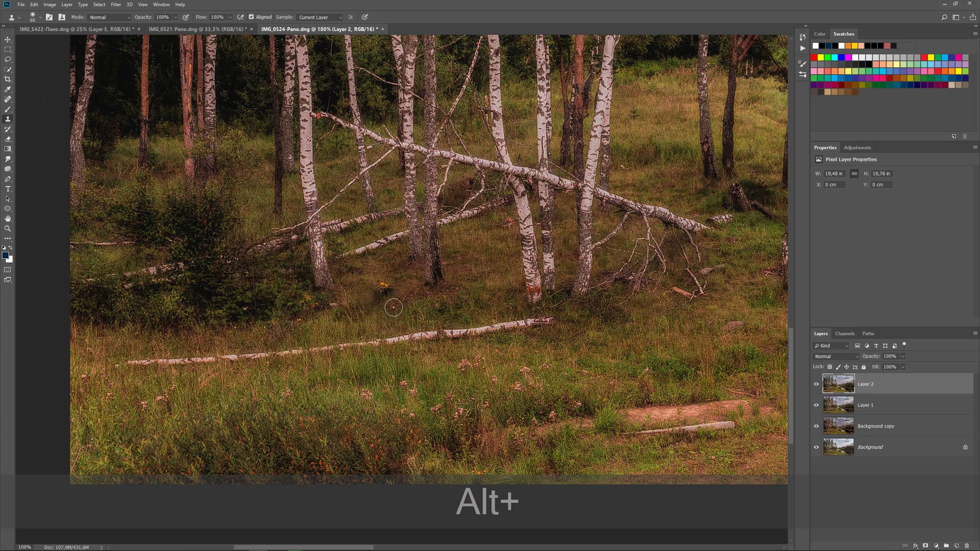
At 300% zoom, clone over the dark spot below the yellow flowers with a smaller brush, then fit the image
key("ctrl+alt+KP_Add")
key("ctrl+alt+KP_Add")
key("bracketleft")
scroll(437, 324, "down", 1)
key("bracketleft")
left_click_drag(326, 306, 366, 289)
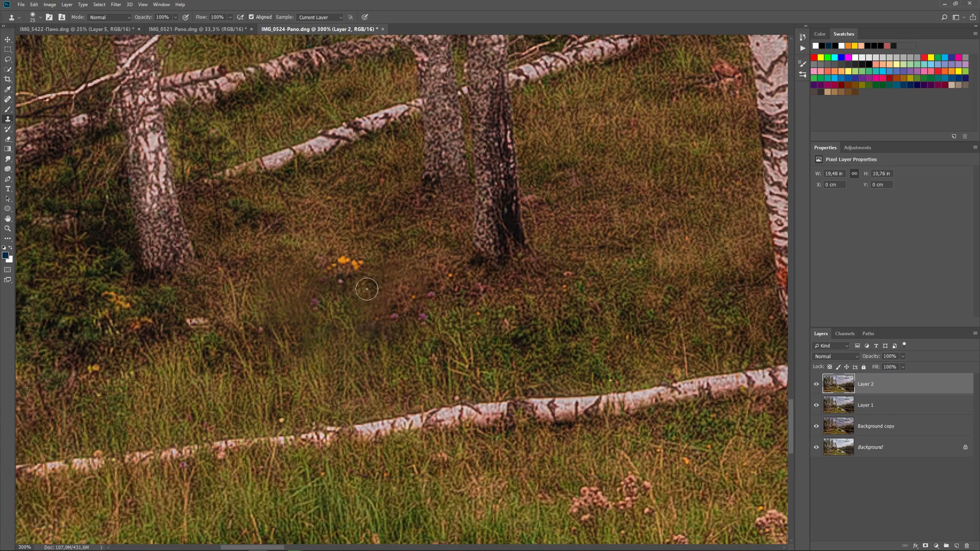
key("ctrl+KP_0")
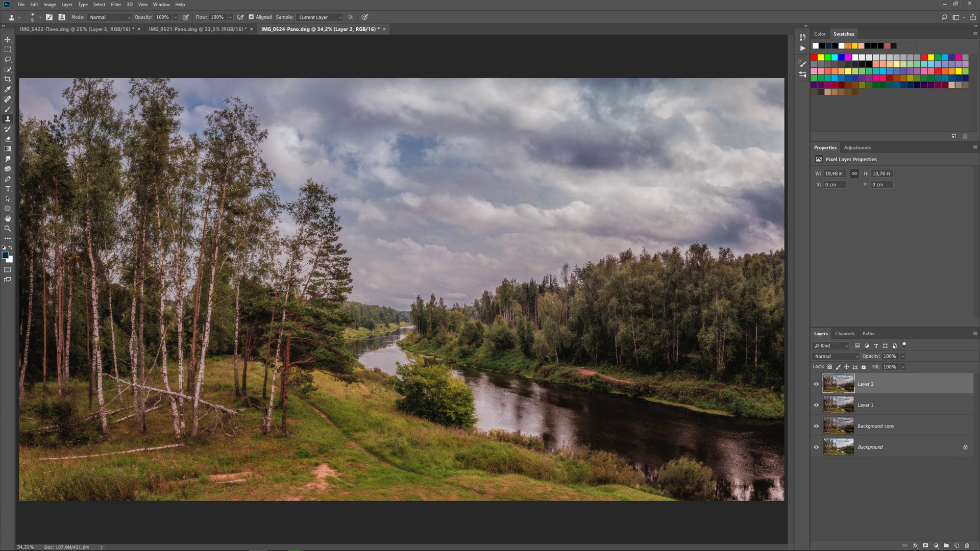
Forward-warp the foreground vegetation along the bottom edge in Liquify with a 600–800 brush, applying it to Layer 2
left_click(116, 5)
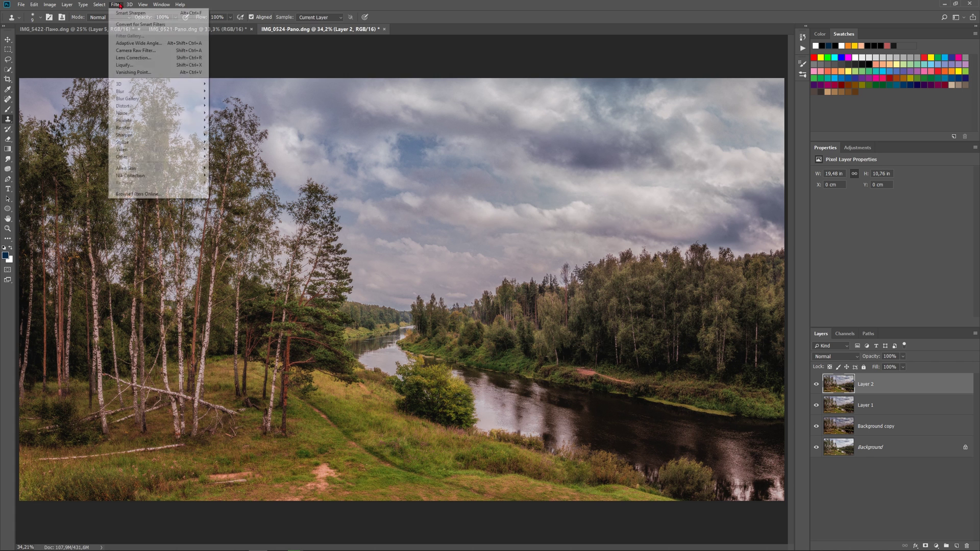
left_click(134, 67)
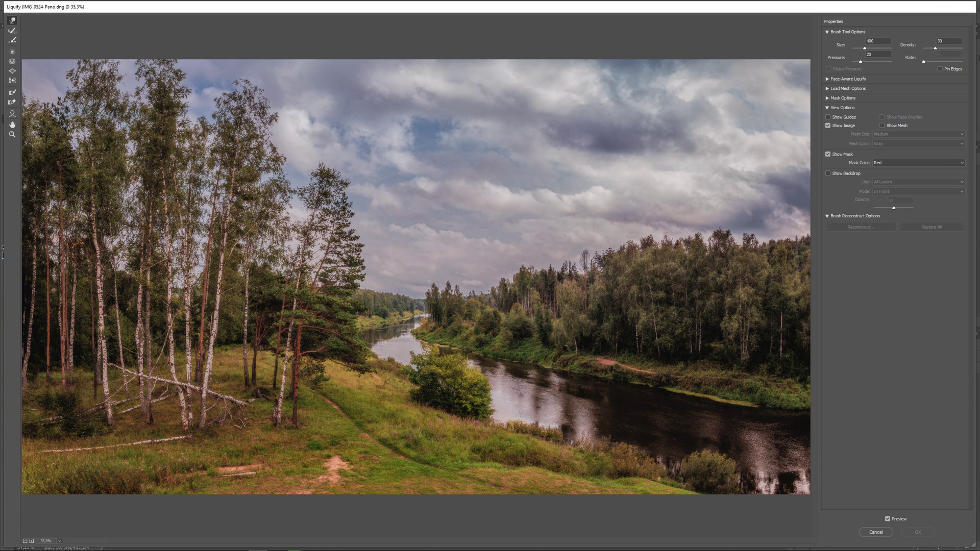
key("bracketright")
key("bracketright")
left_click_drag(359, 255, 360, 234)
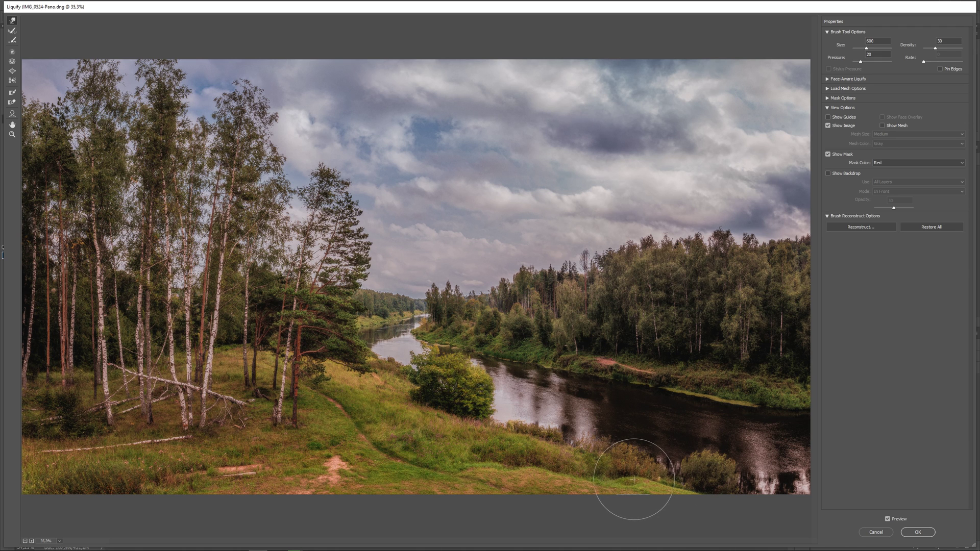
left_click_drag(633, 479, 629, 477)
key("bracketleft")
key("bracketleft")
key("bracketleft")
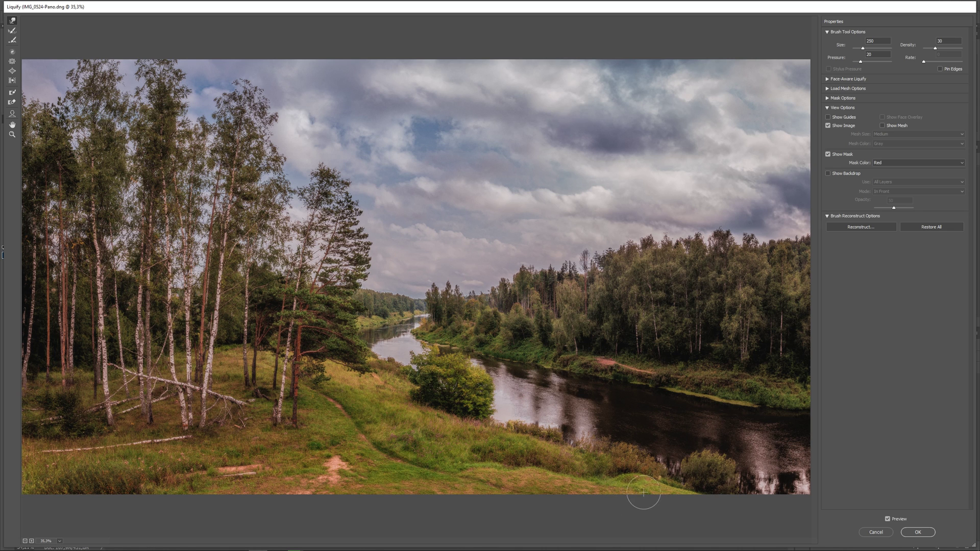
key("bracketright")
key("bracketright")
key("bracketright")
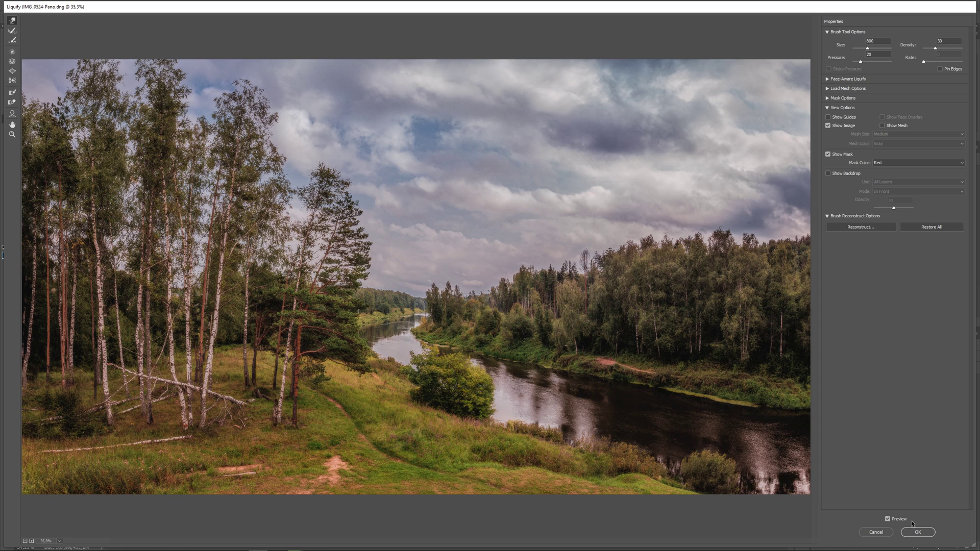
left_click(917, 532)
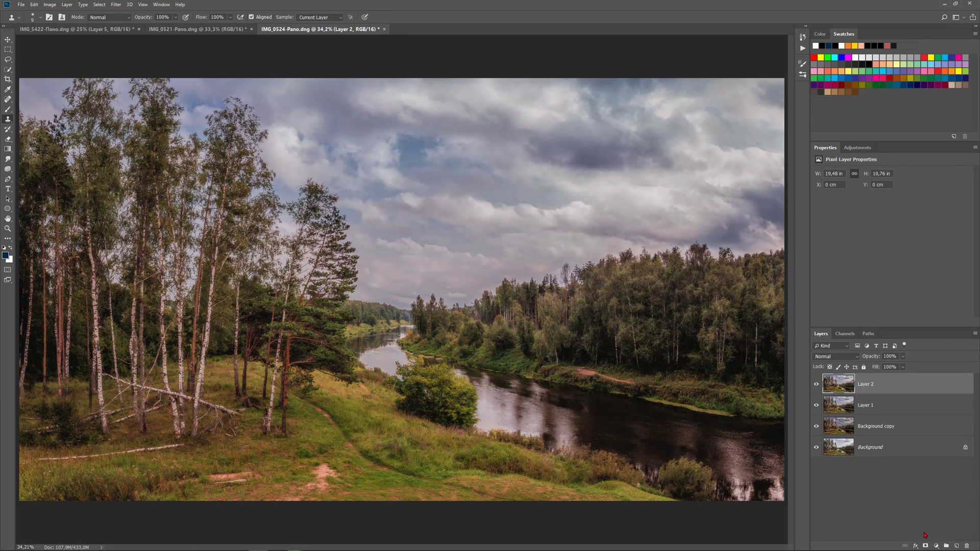